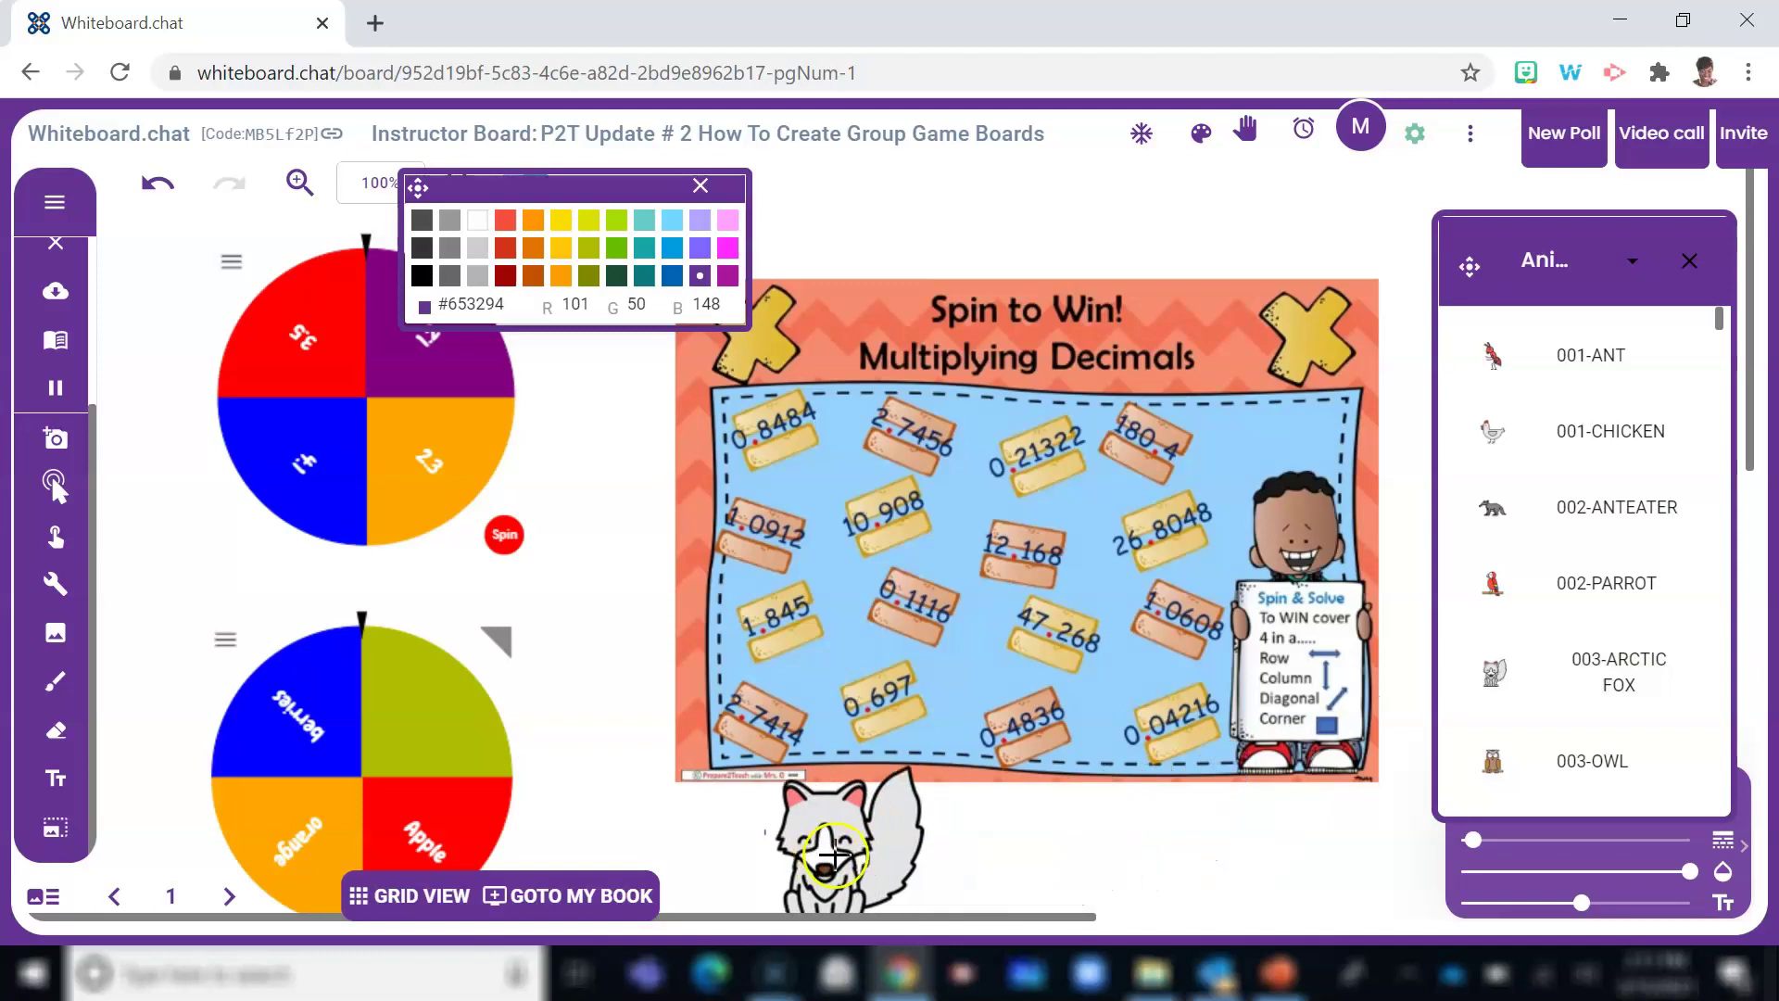
Step: Add the 005-BEE image from the animal library beside the fox below the game board, and close the library and color palette
{"action": "scroll", "coordinate": [1622, 630], "scroll_direction": "down", "scroll_amount": 1}
{"action": "scroll", "coordinate": [1620, 630], "scroll_direction": "down", "scroll_amount": 5}
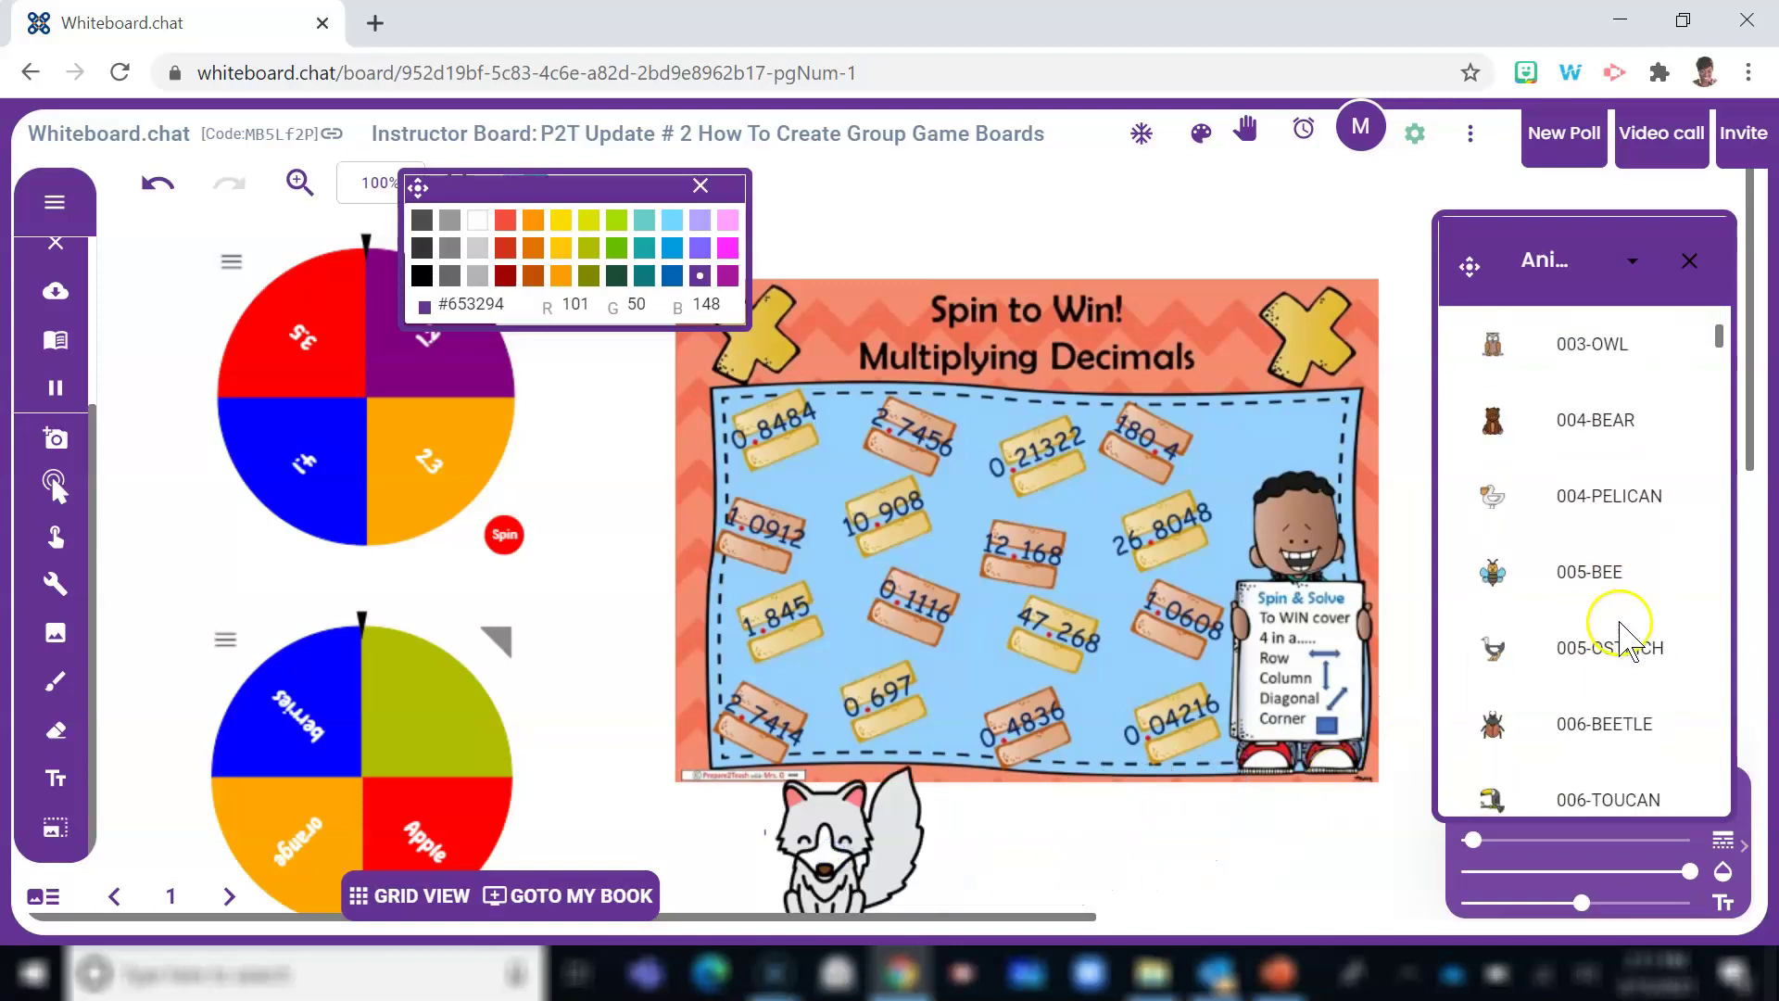
{"action": "left_click_drag", "start_coordinate": [1524, 572], "coordinate": [1067, 846]}
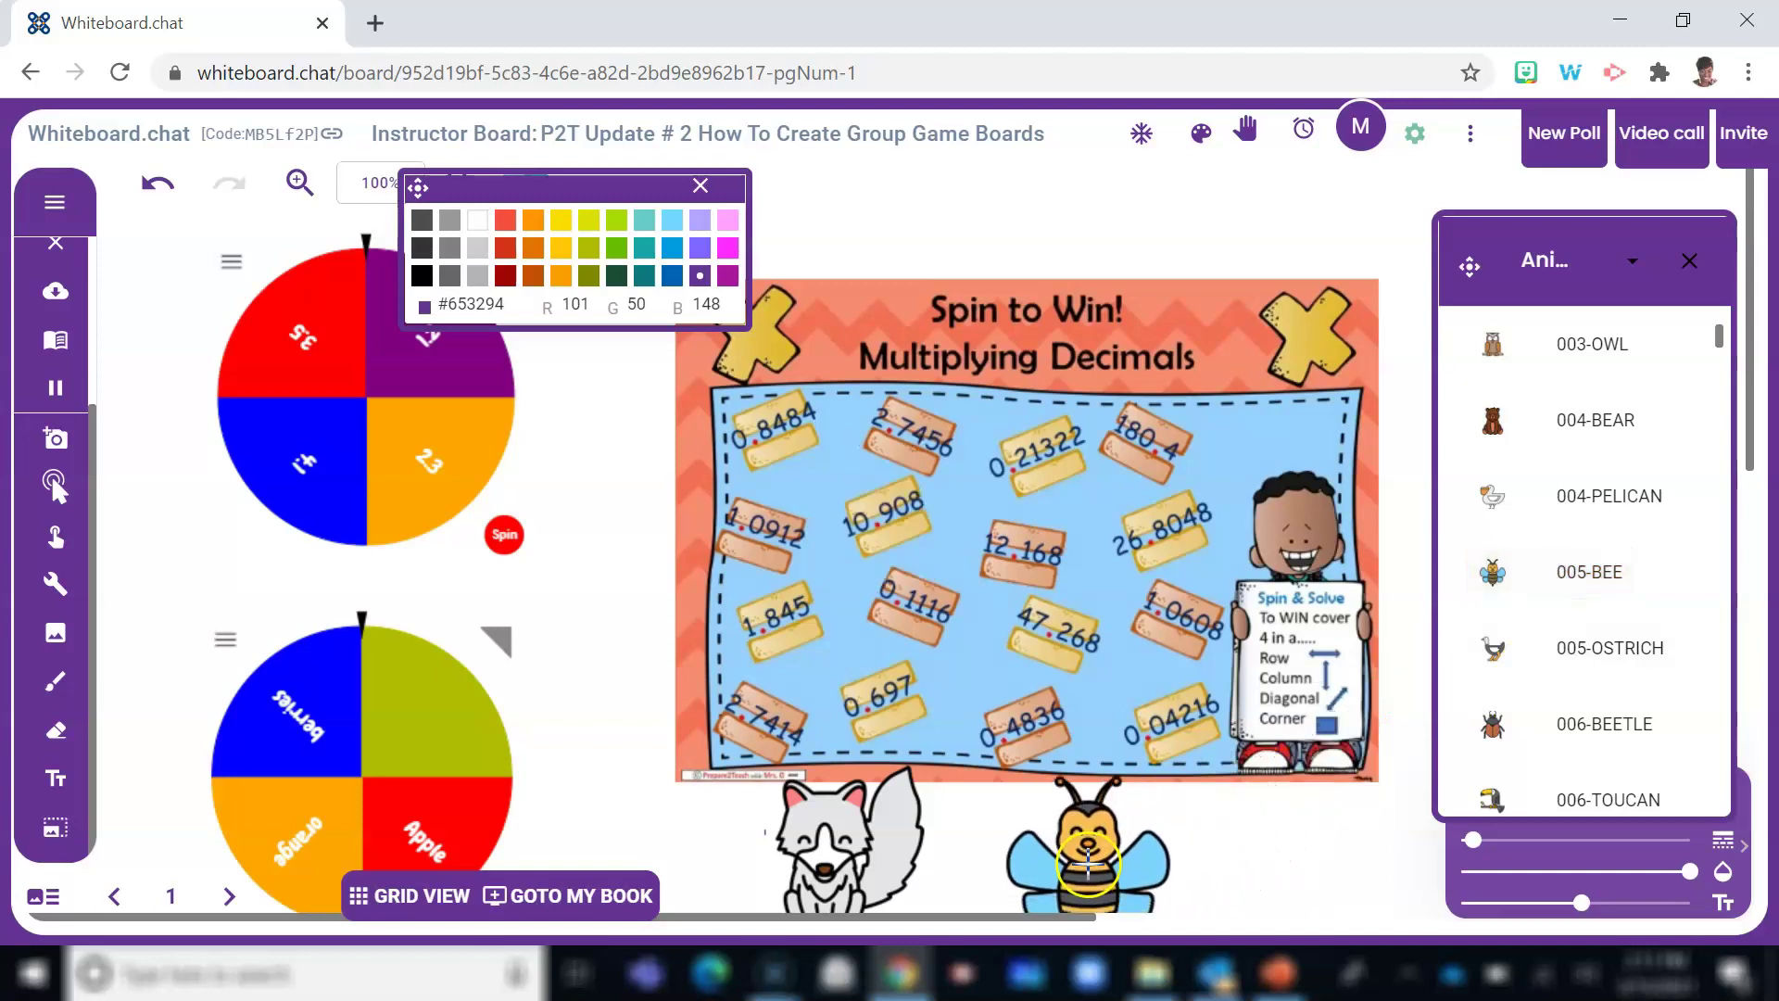
{"action": "left_click", "coordinate": [1689, 261]}
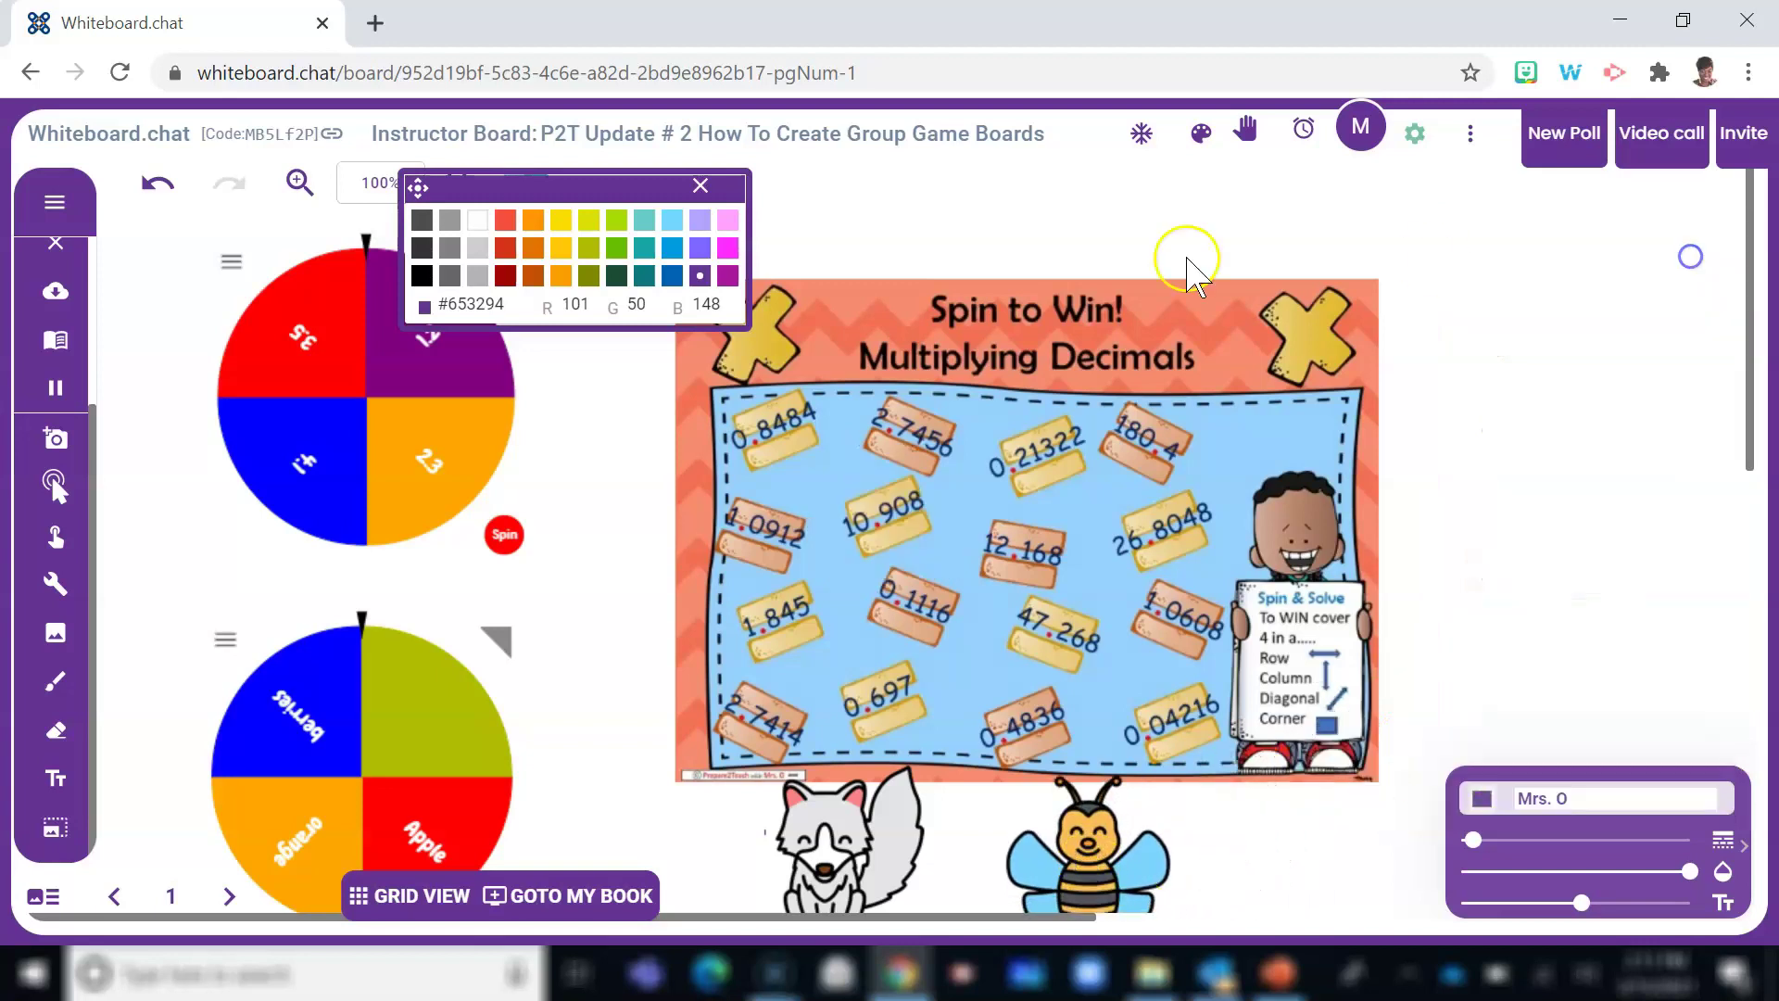
{"action": "left_click", "coordinate": [700, 186]}
{"action": "scroll", "coordinate": [1454, 435], "scroll_direction": "down", "scroll_amount": 1}
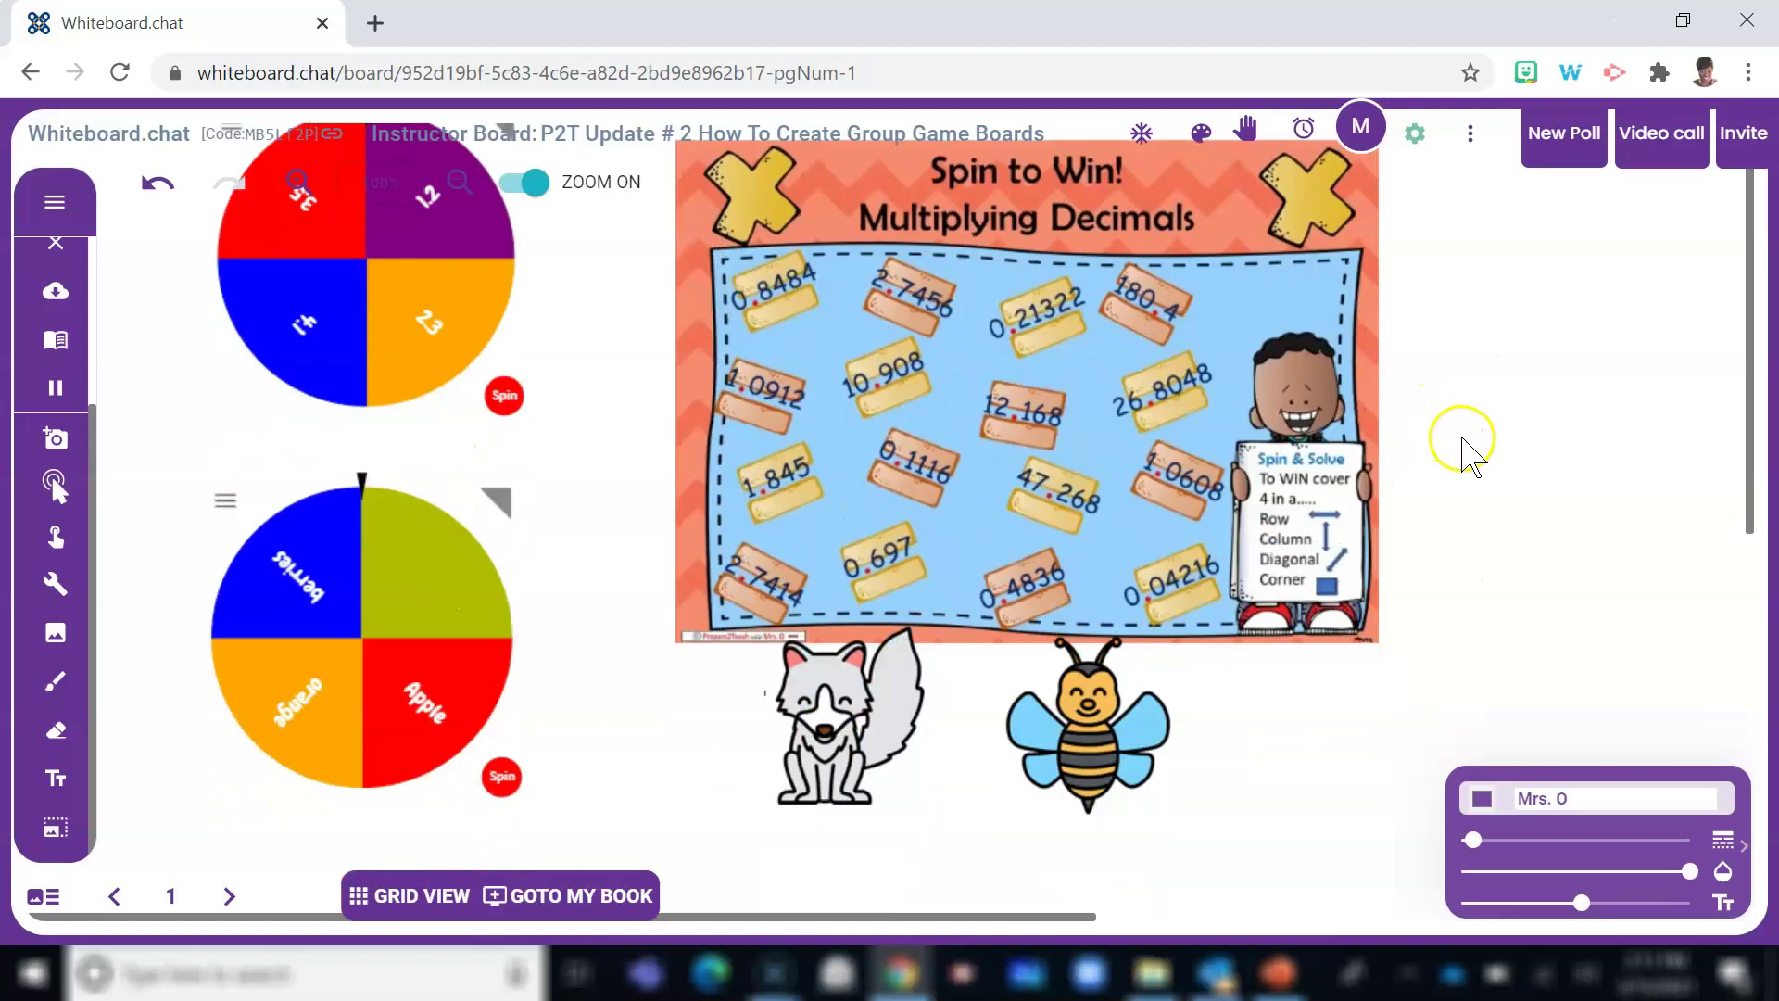
Step: Shrink the fox and the bee below the game board to small game pieces, roughly the size of an answer space
{"action": "left_click", "coordinate": [876, 727]}
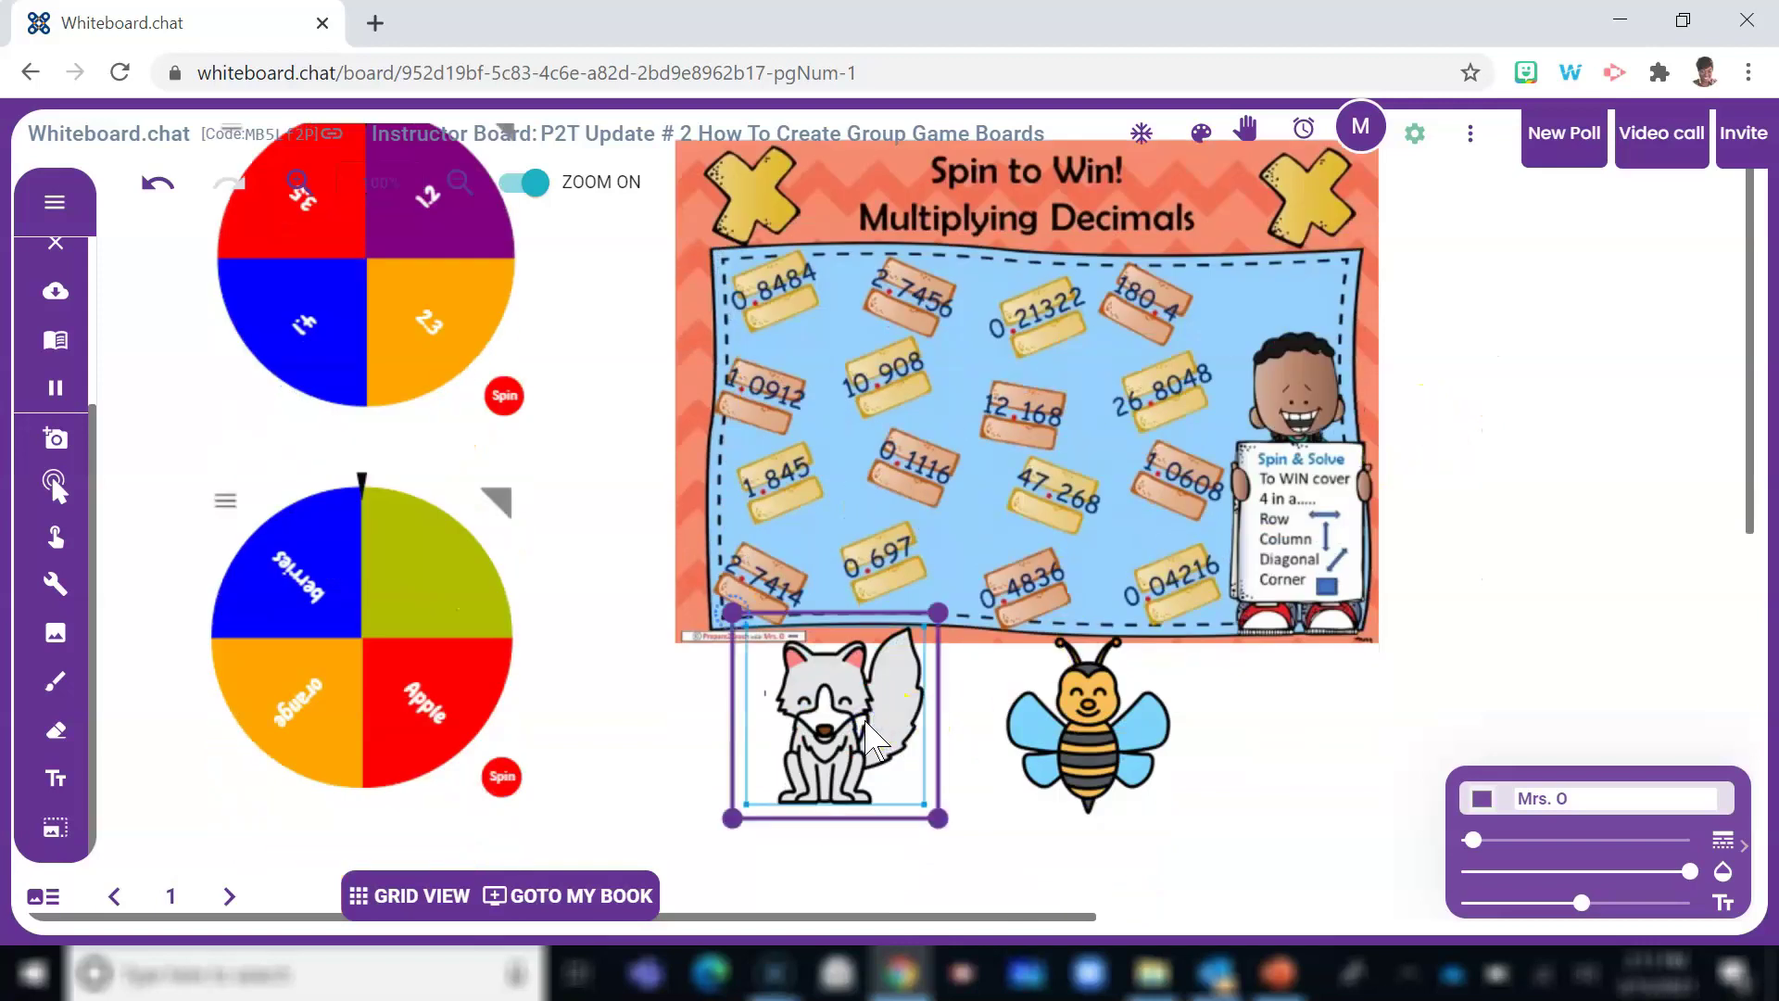
{"action": "left_click_drag", "start_coordinate": [940, 825], "coordinate": [890, 783]}
{"action": "left_click", "coordinate": [1156, 814]}
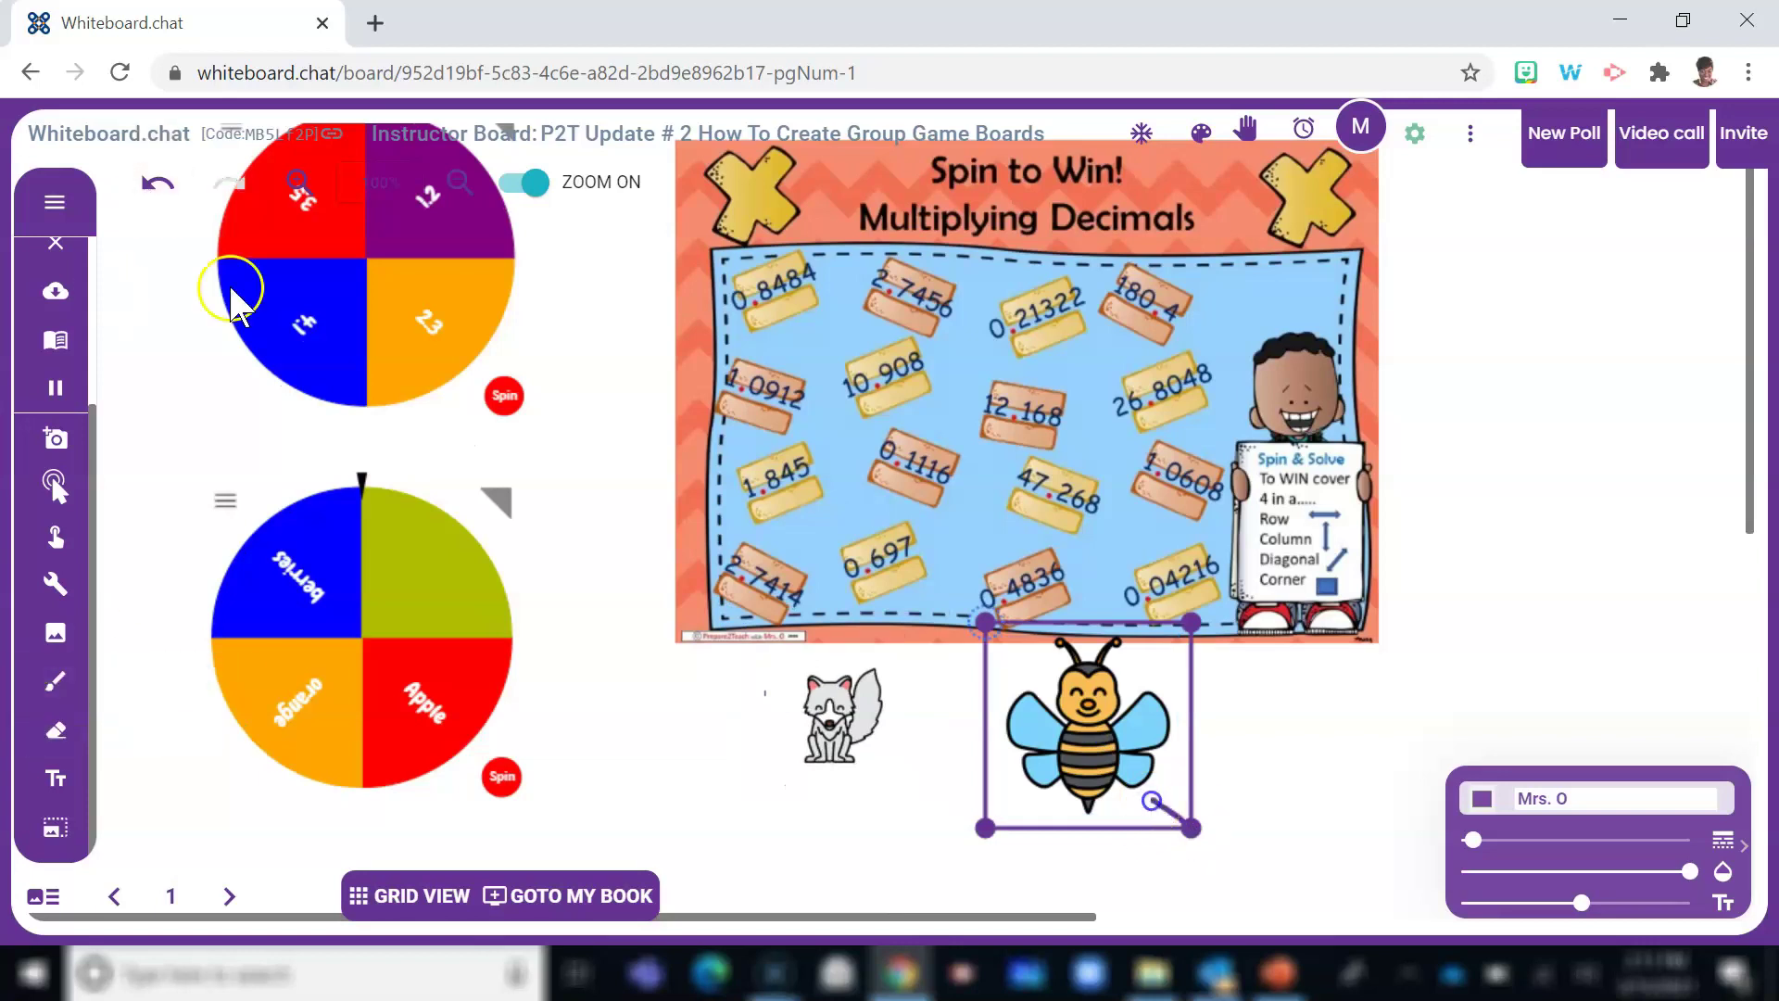
{"action": "left_click_drag", "start_coordinate": [1190, 827], "coordinate": [1141, 798]}
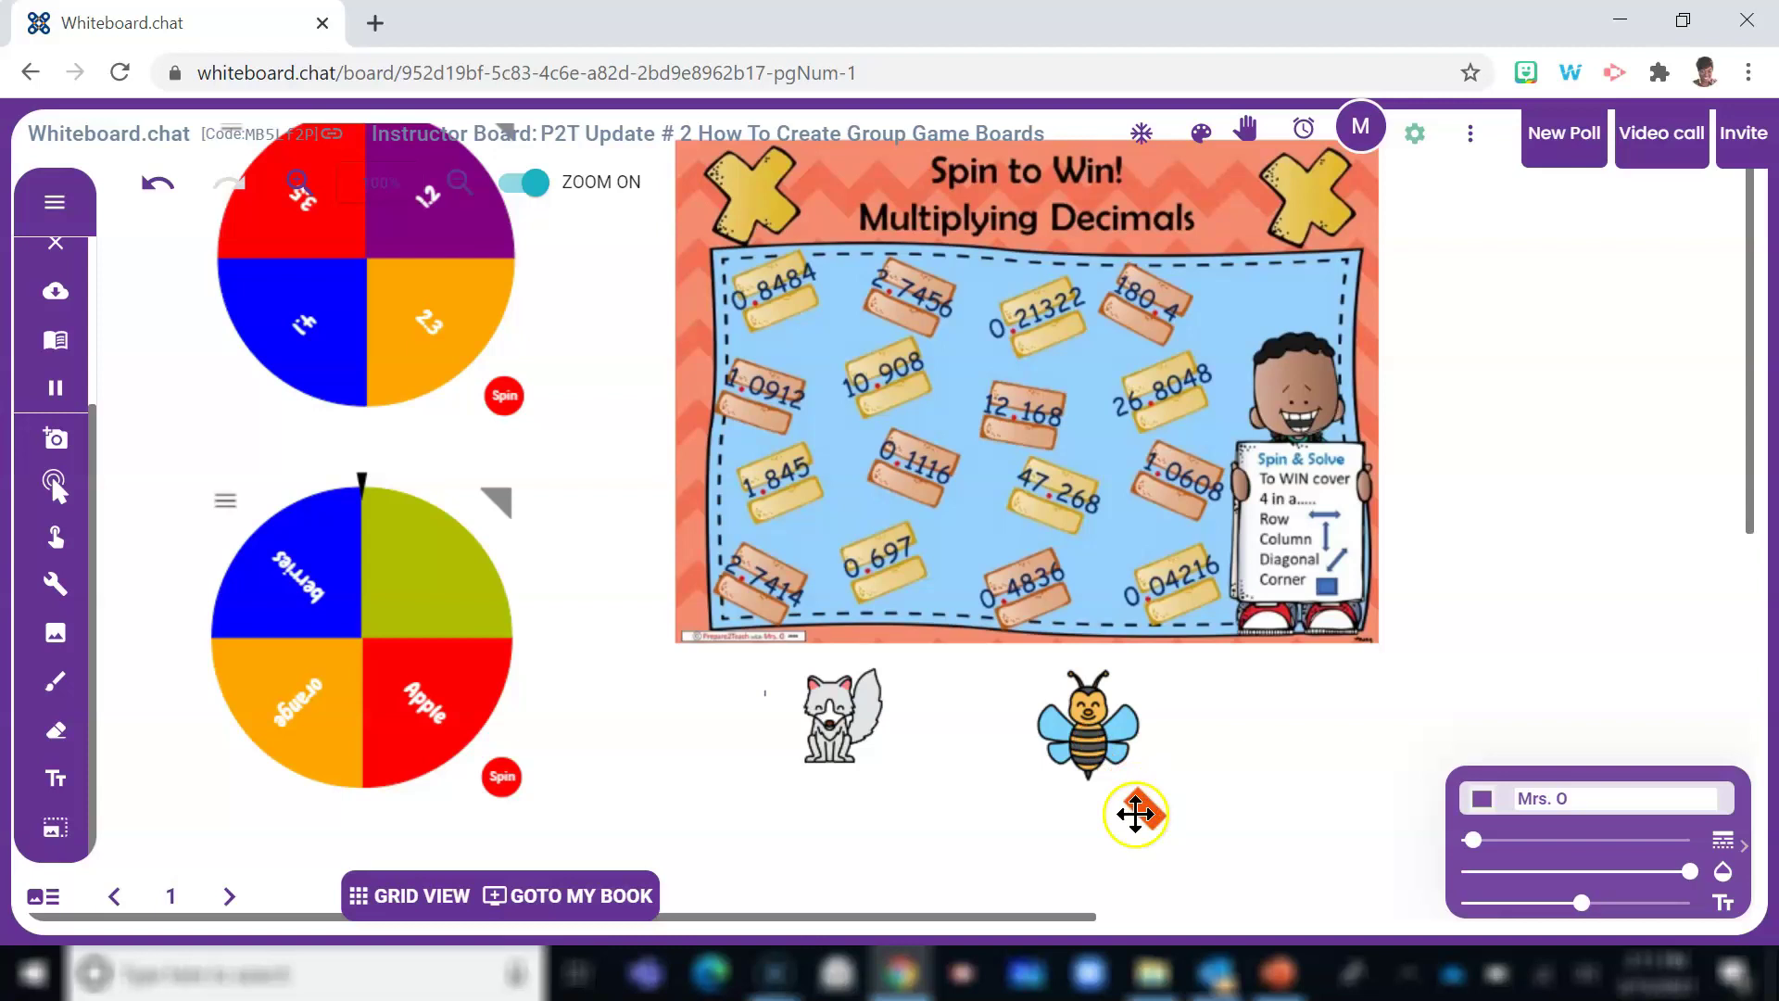
Step: Apply the Fix size option to the bee game piece
{"action": "right_click", "coordinate": [1103, 734]}
{"action": "scroll", "coordinate": [1255, 814], "scroll_direction": "down", "scroll_amount": 2}
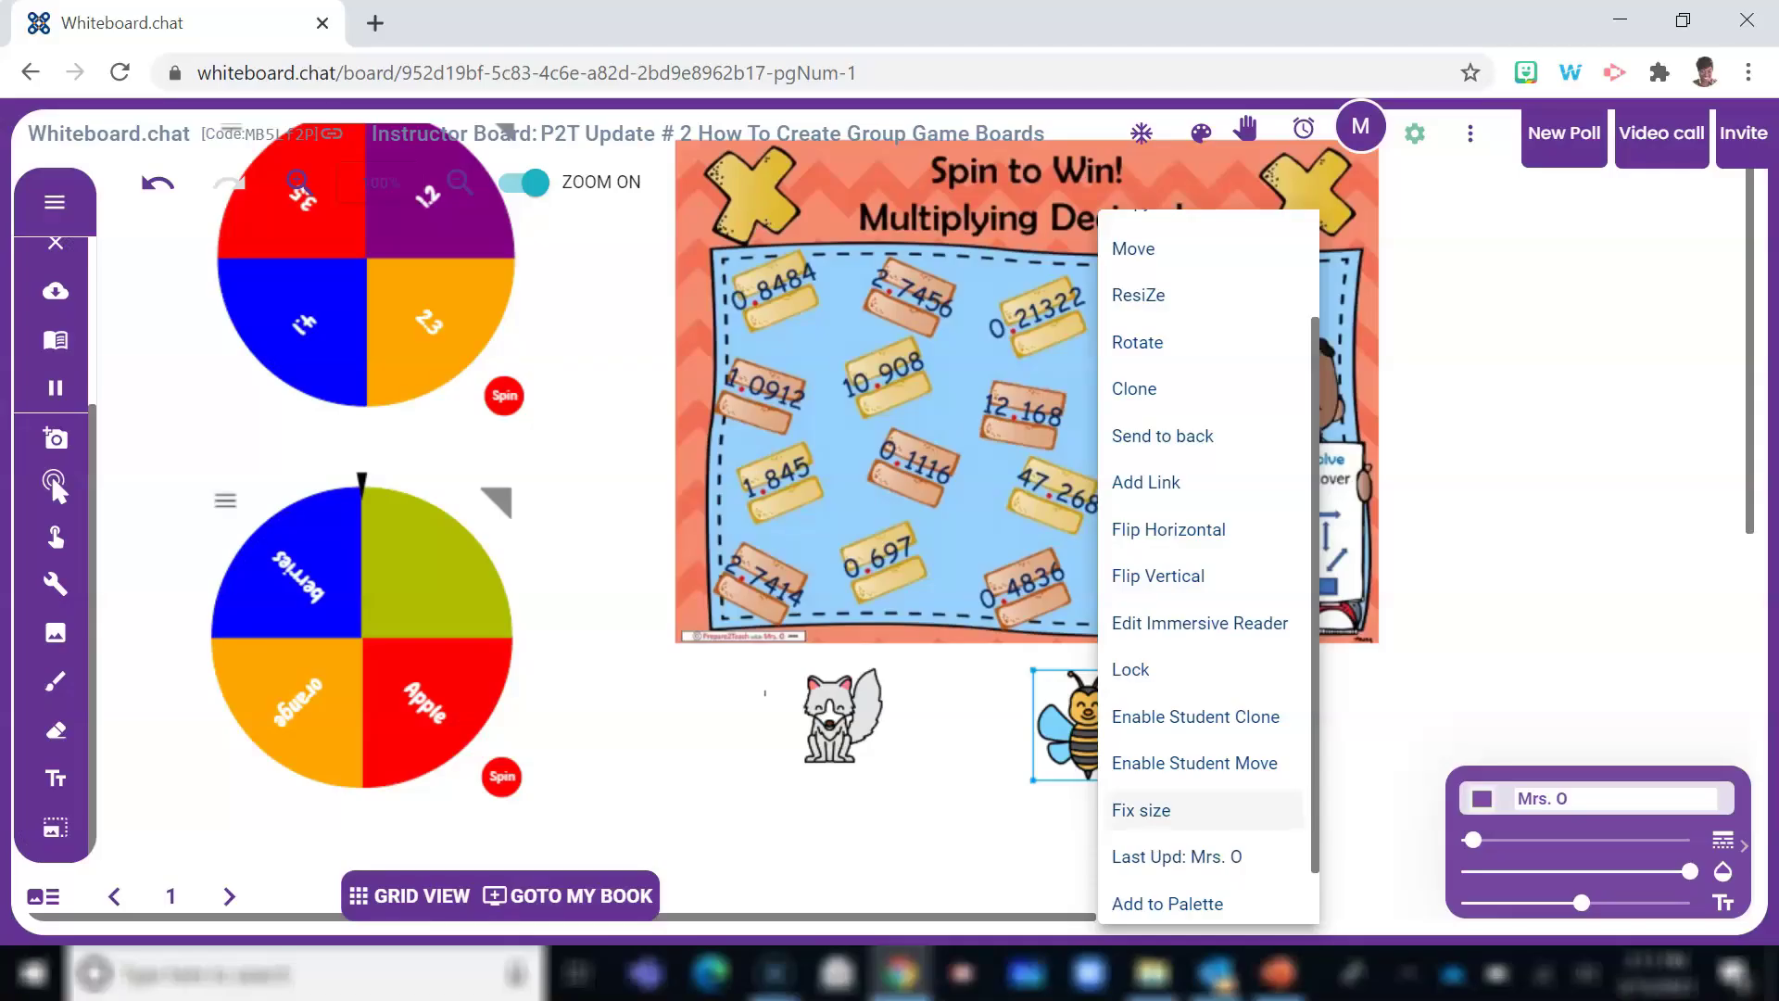
{"action": "left_click", "coordinate": [1121, 812]}
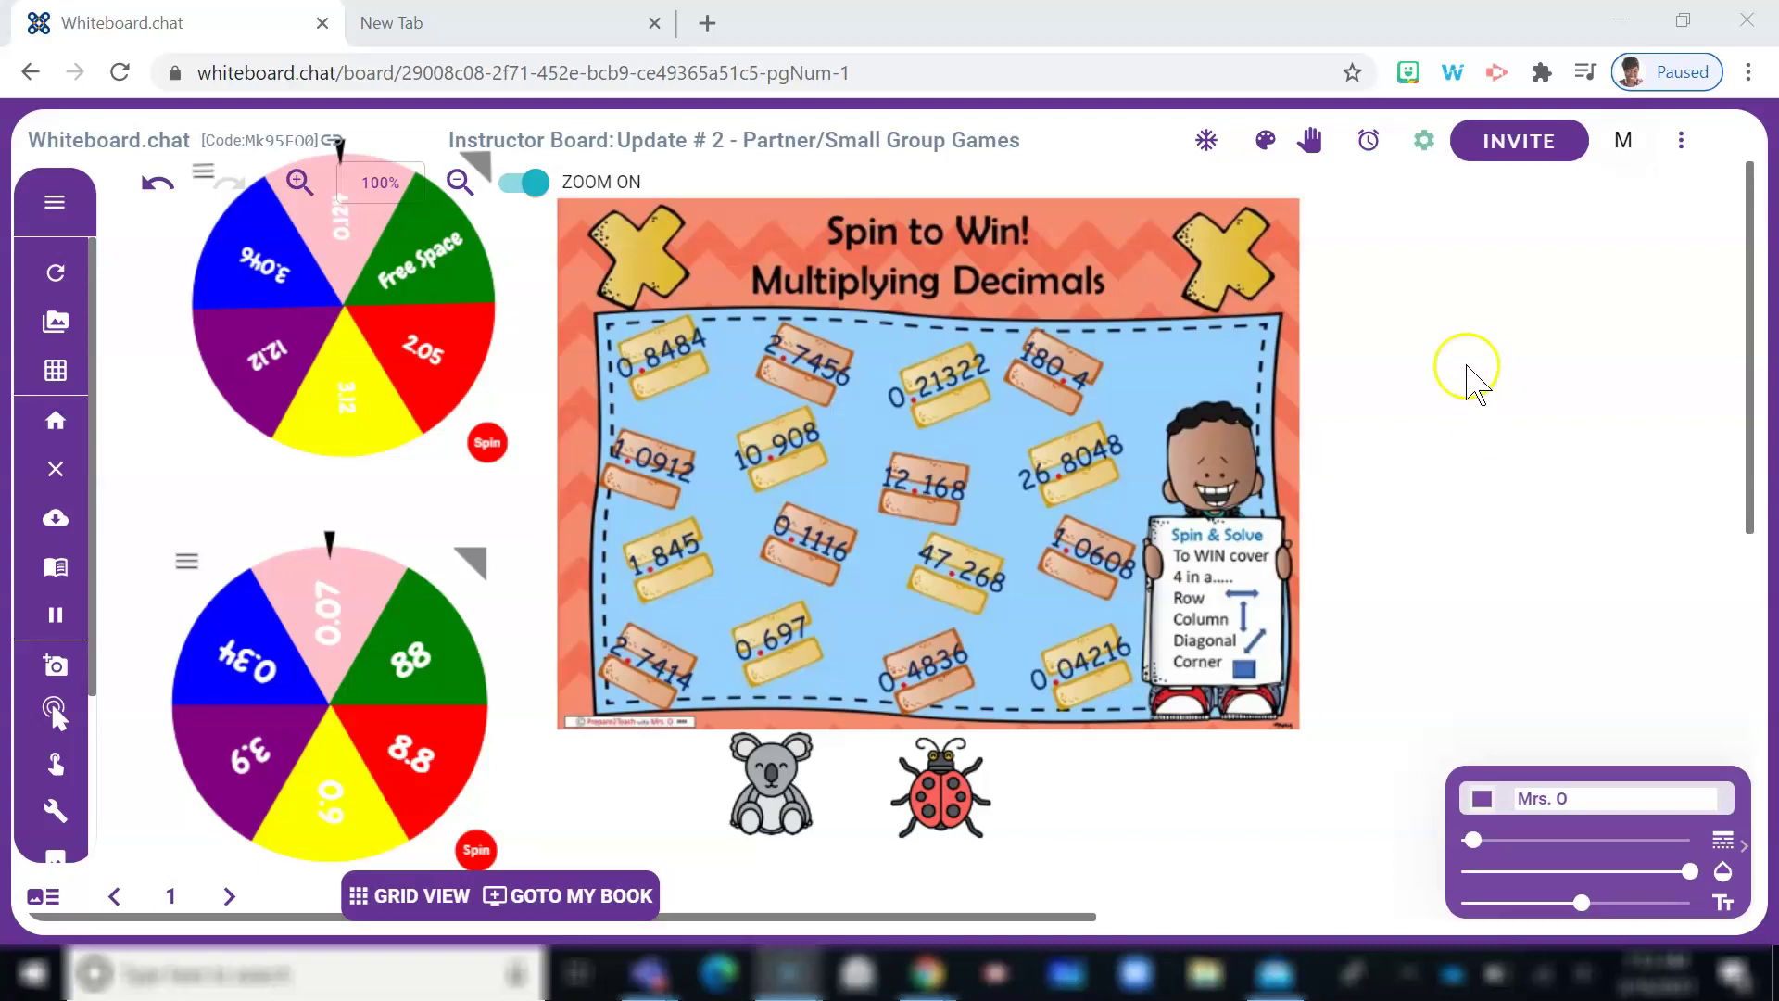
Step: Copy the board's invite URL and join from it in an incognito window as Student1 in the Triangle Group
{"action": "left_click", "coordinate": [1485, 141]}
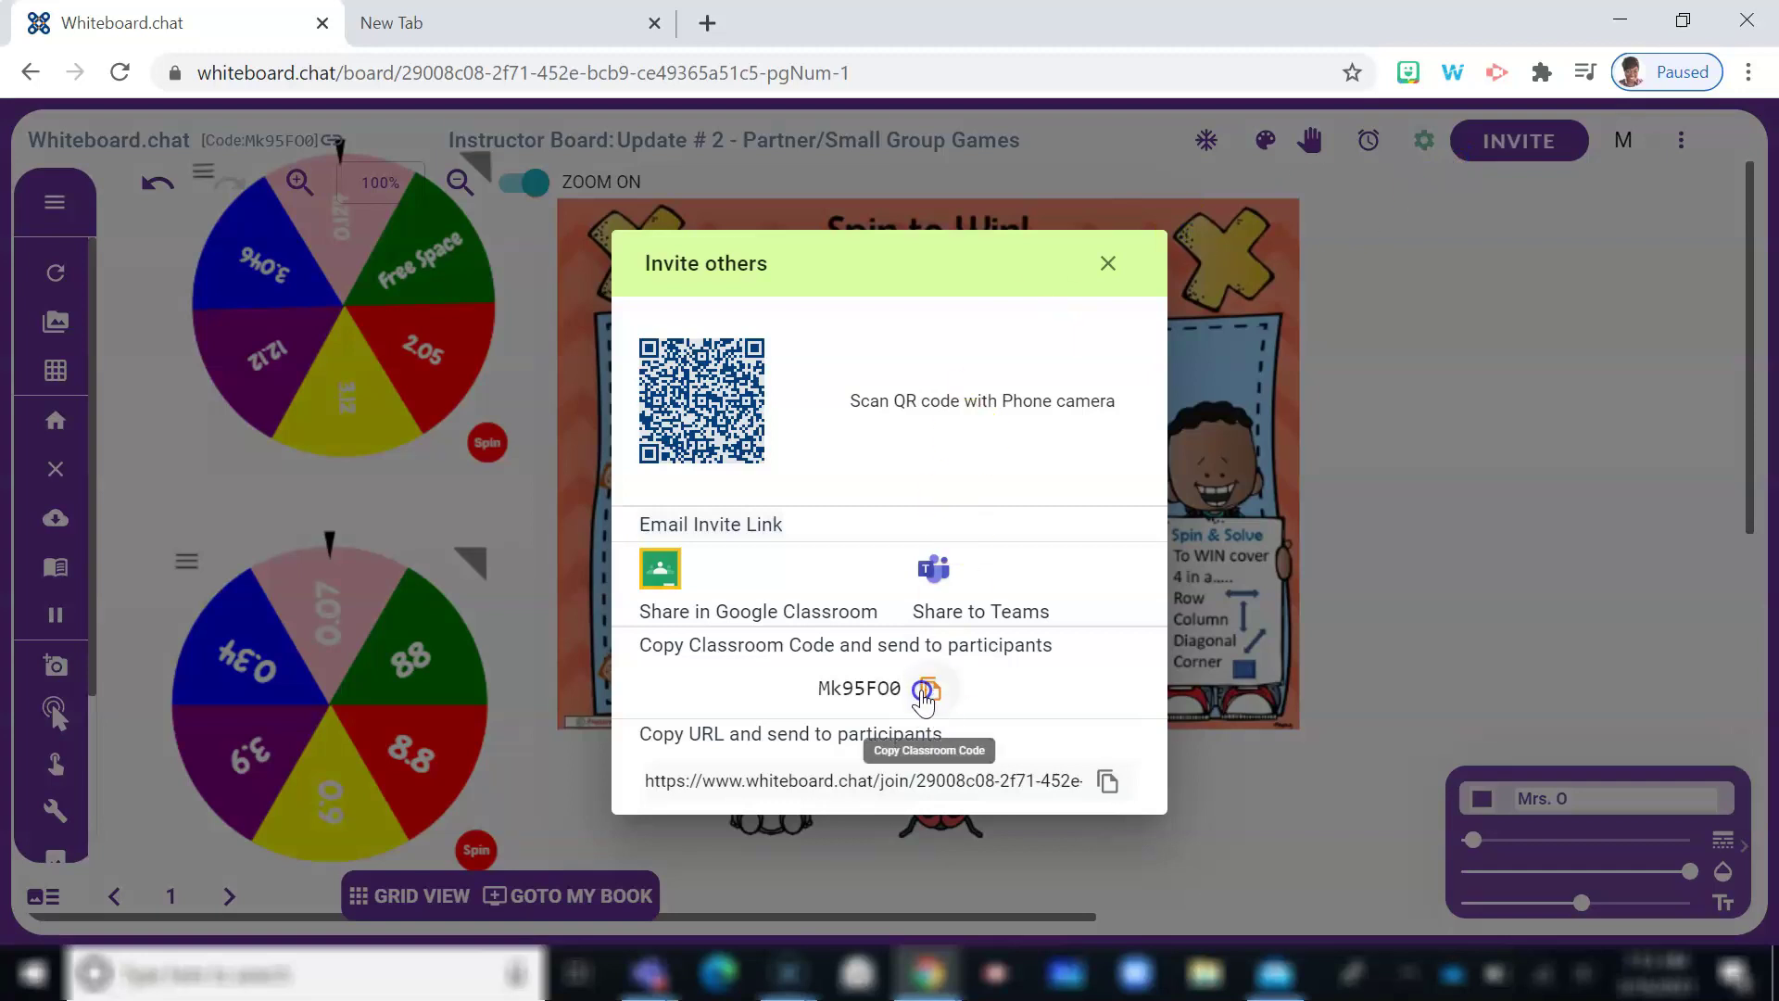
{"action": "left_click", "coordinate": [1108, 782]}
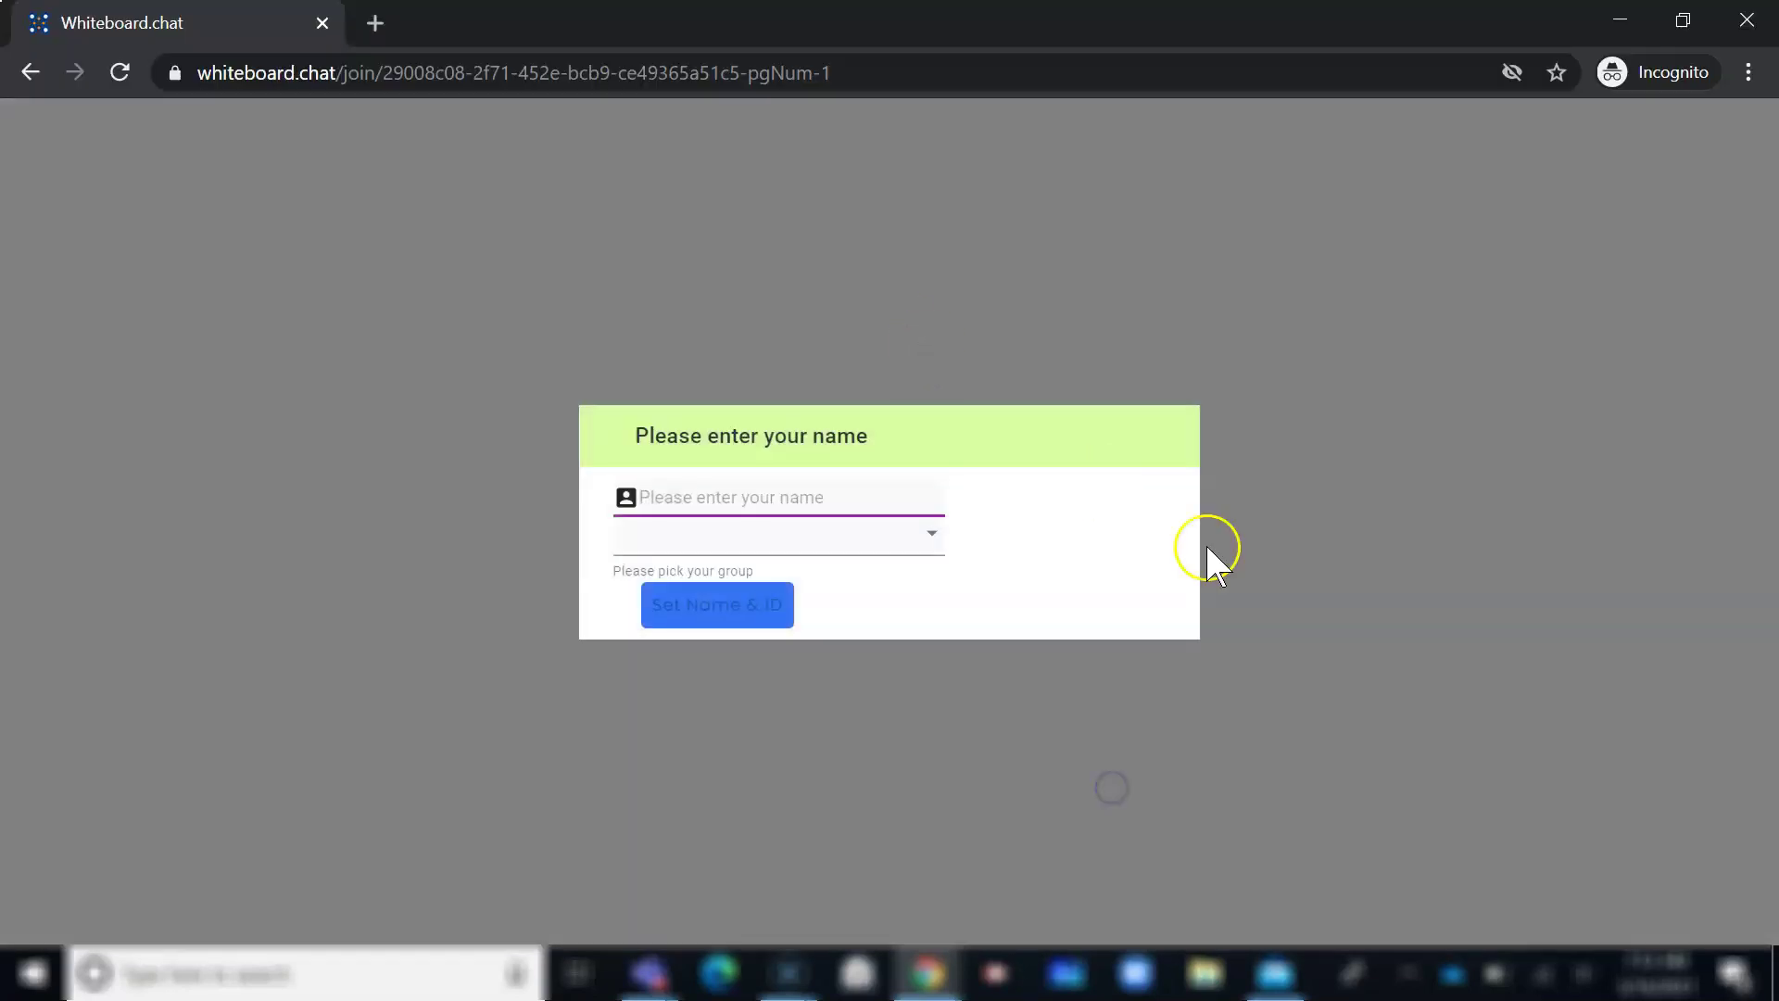
{"action": "type", "text": "Student"}
{"action": "left_click", "coordinate": [711, 498]}
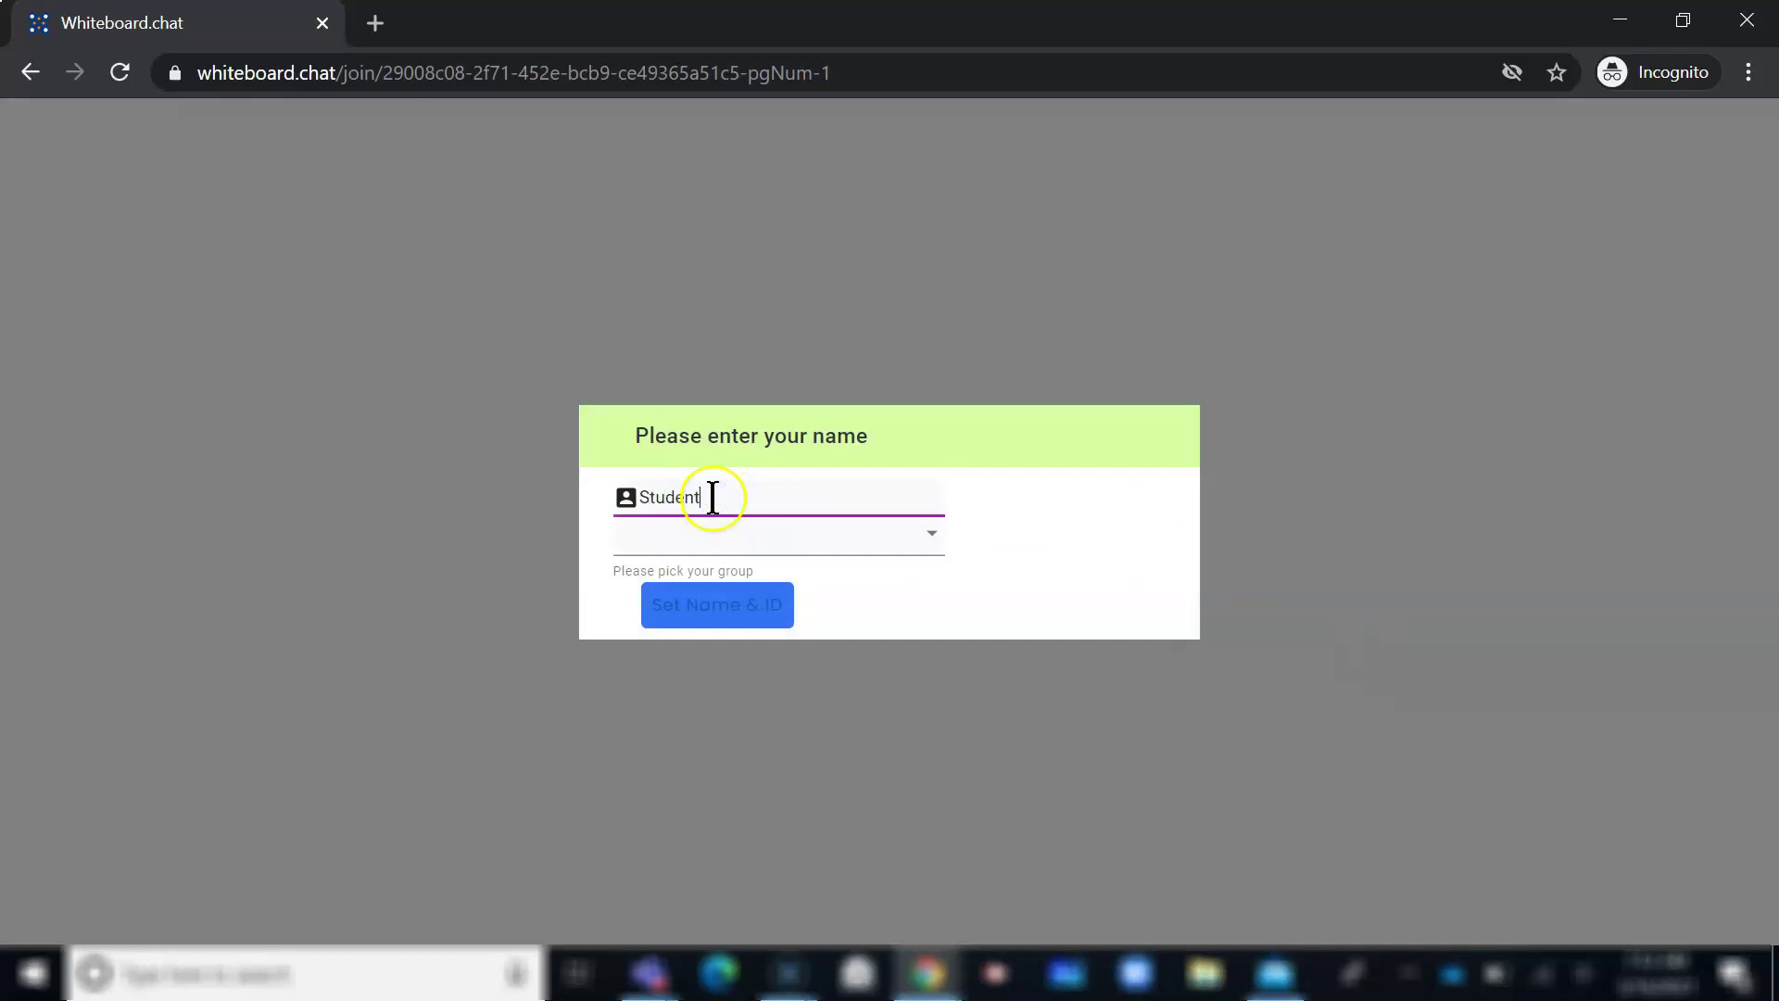
{"action": "left_click", "coordinate": [915, 534]}
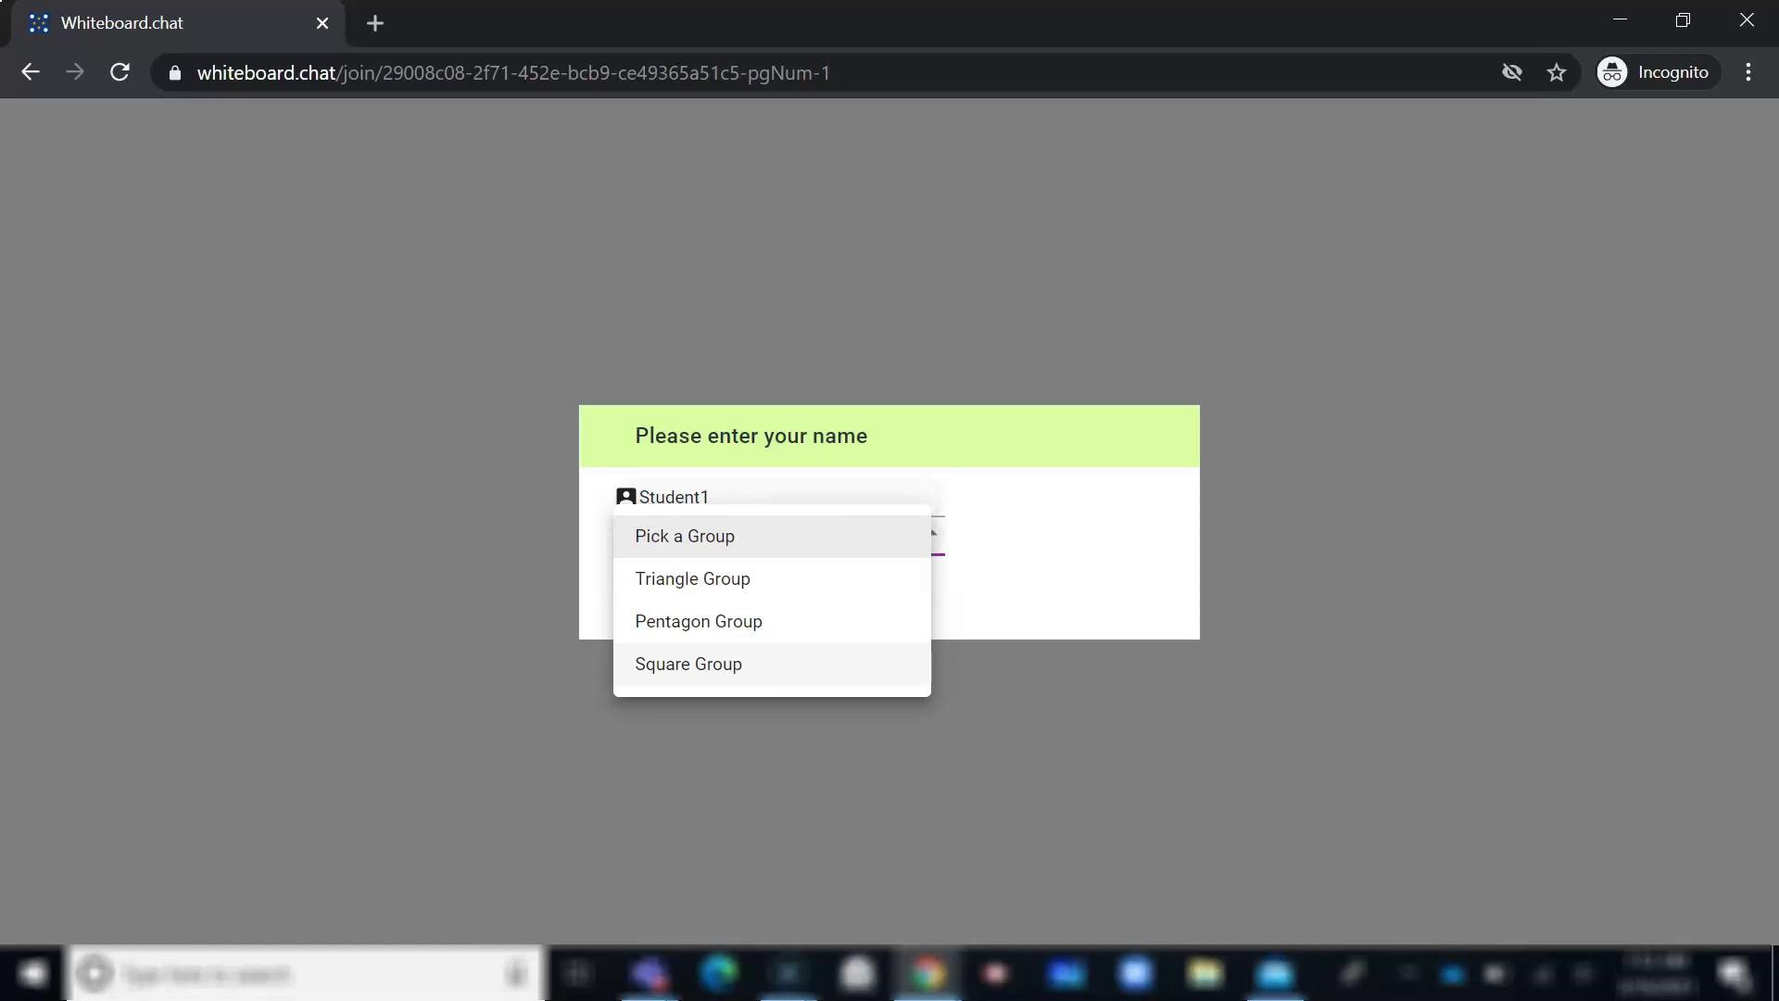
{"action": "left_click", "coordinate": [891, 601]}
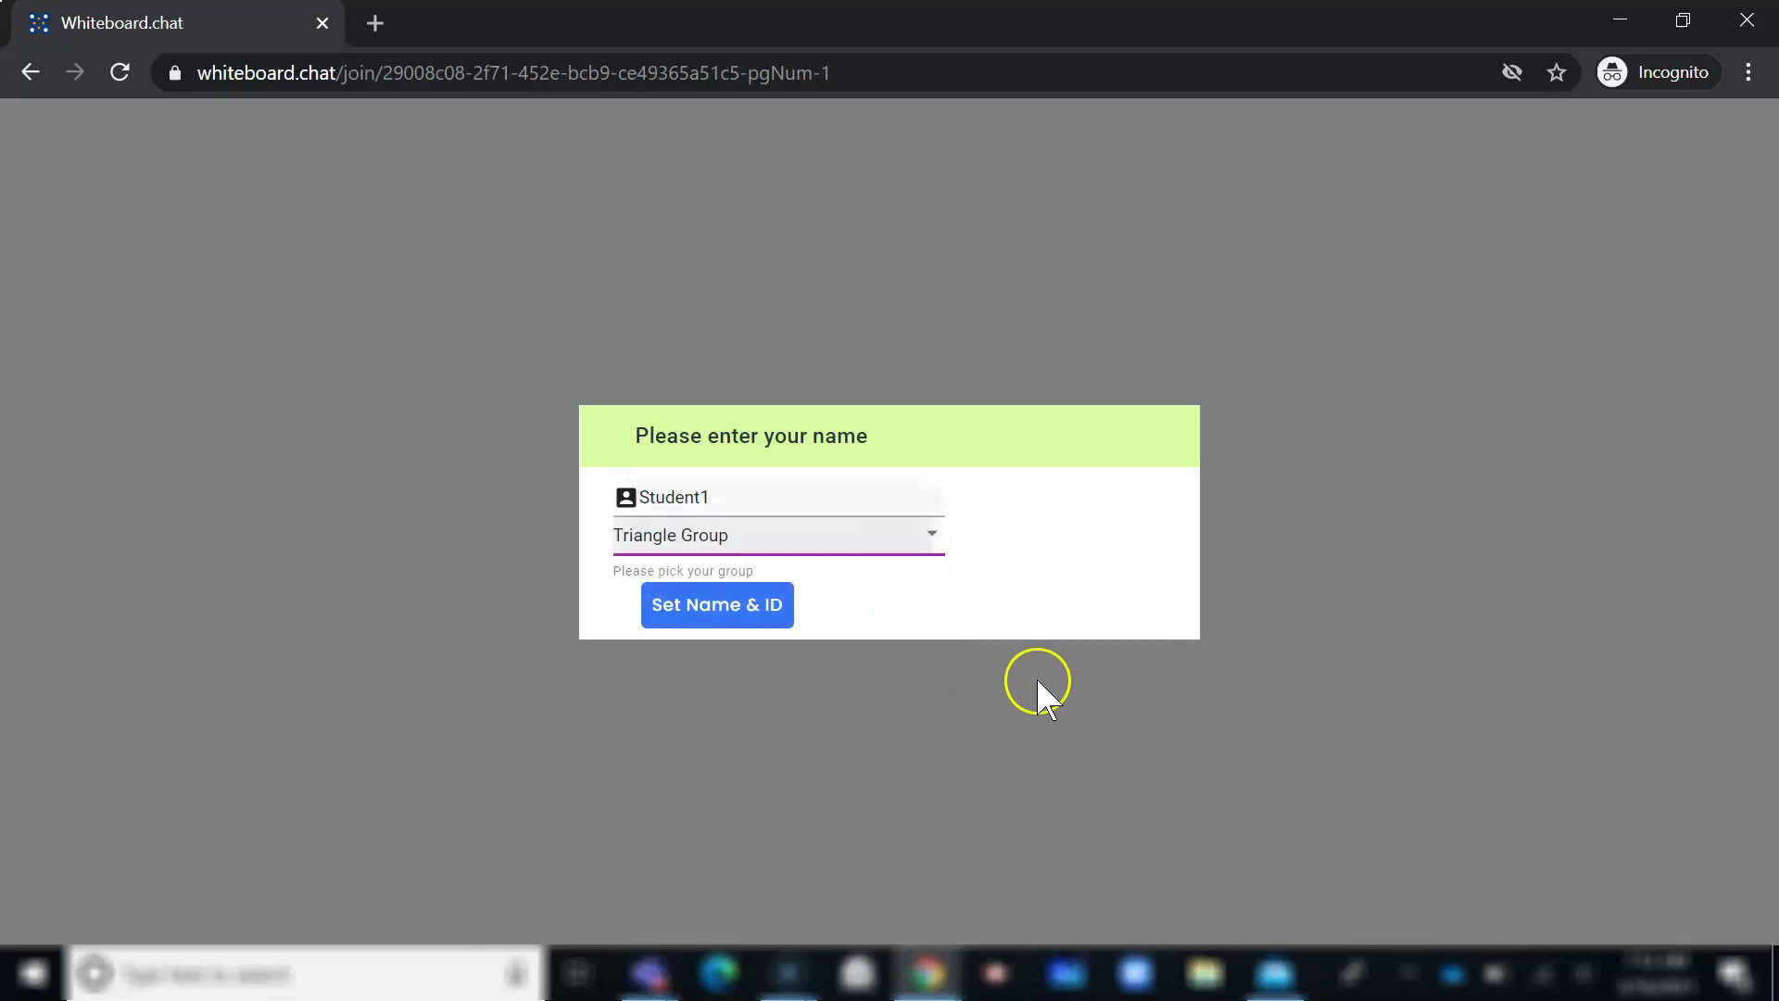
{"action": "key", "text": "Return"}
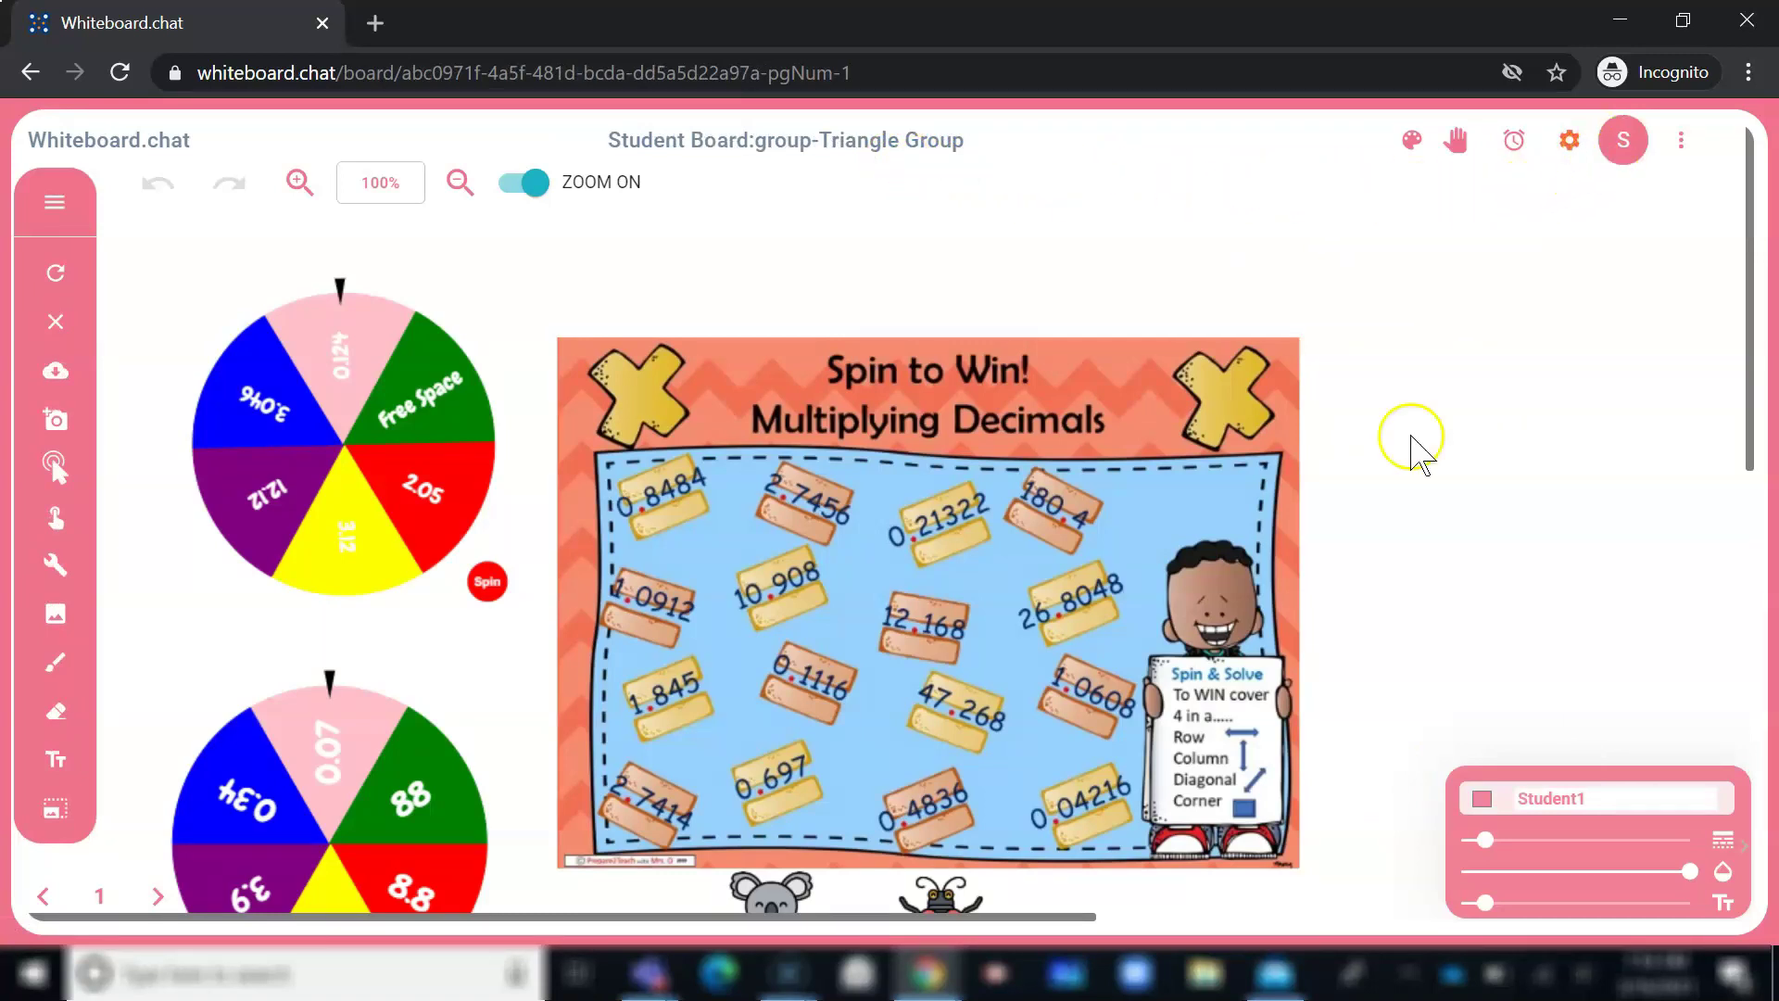
Step: Activate the tool for animating objects on the student board and spin both number spinners
{"action": "scroll", "coordinate": [1417, 449], "scroll_direction": "down", "scroll_amount": 2}
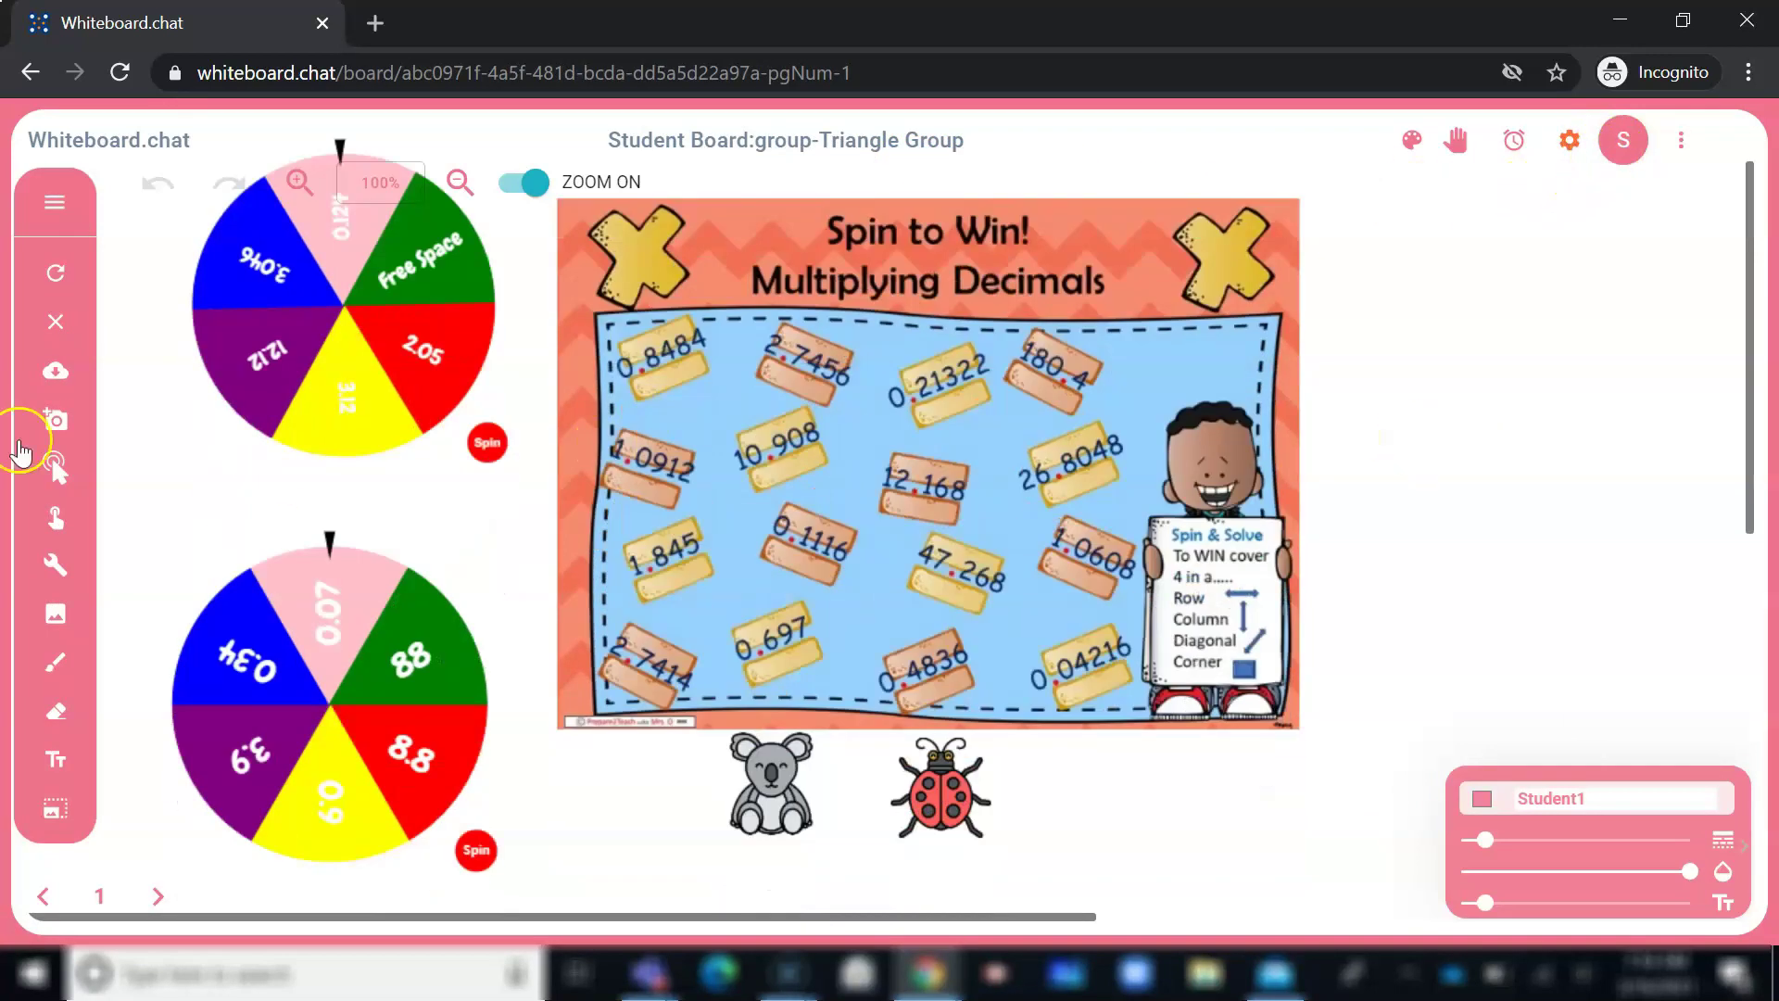
{"action": "left_click", "coordinate": [52, 520]}
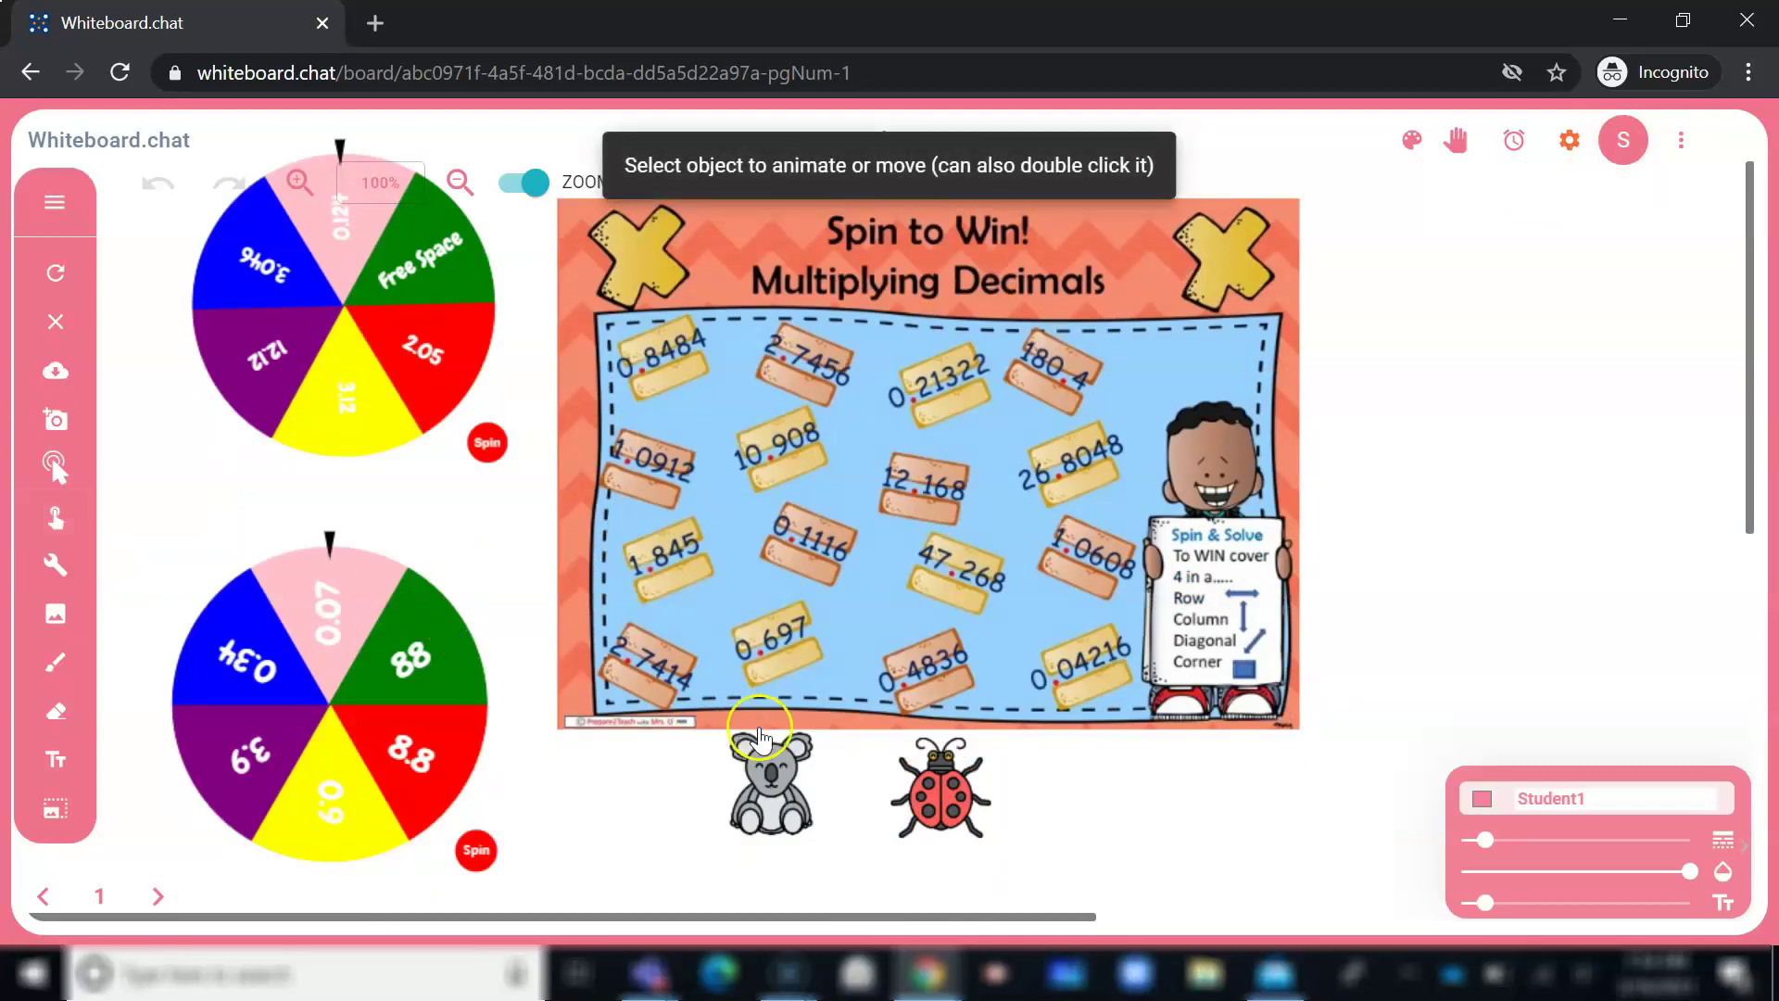
{"action": "left_click", "coordinate": [477, 857]}
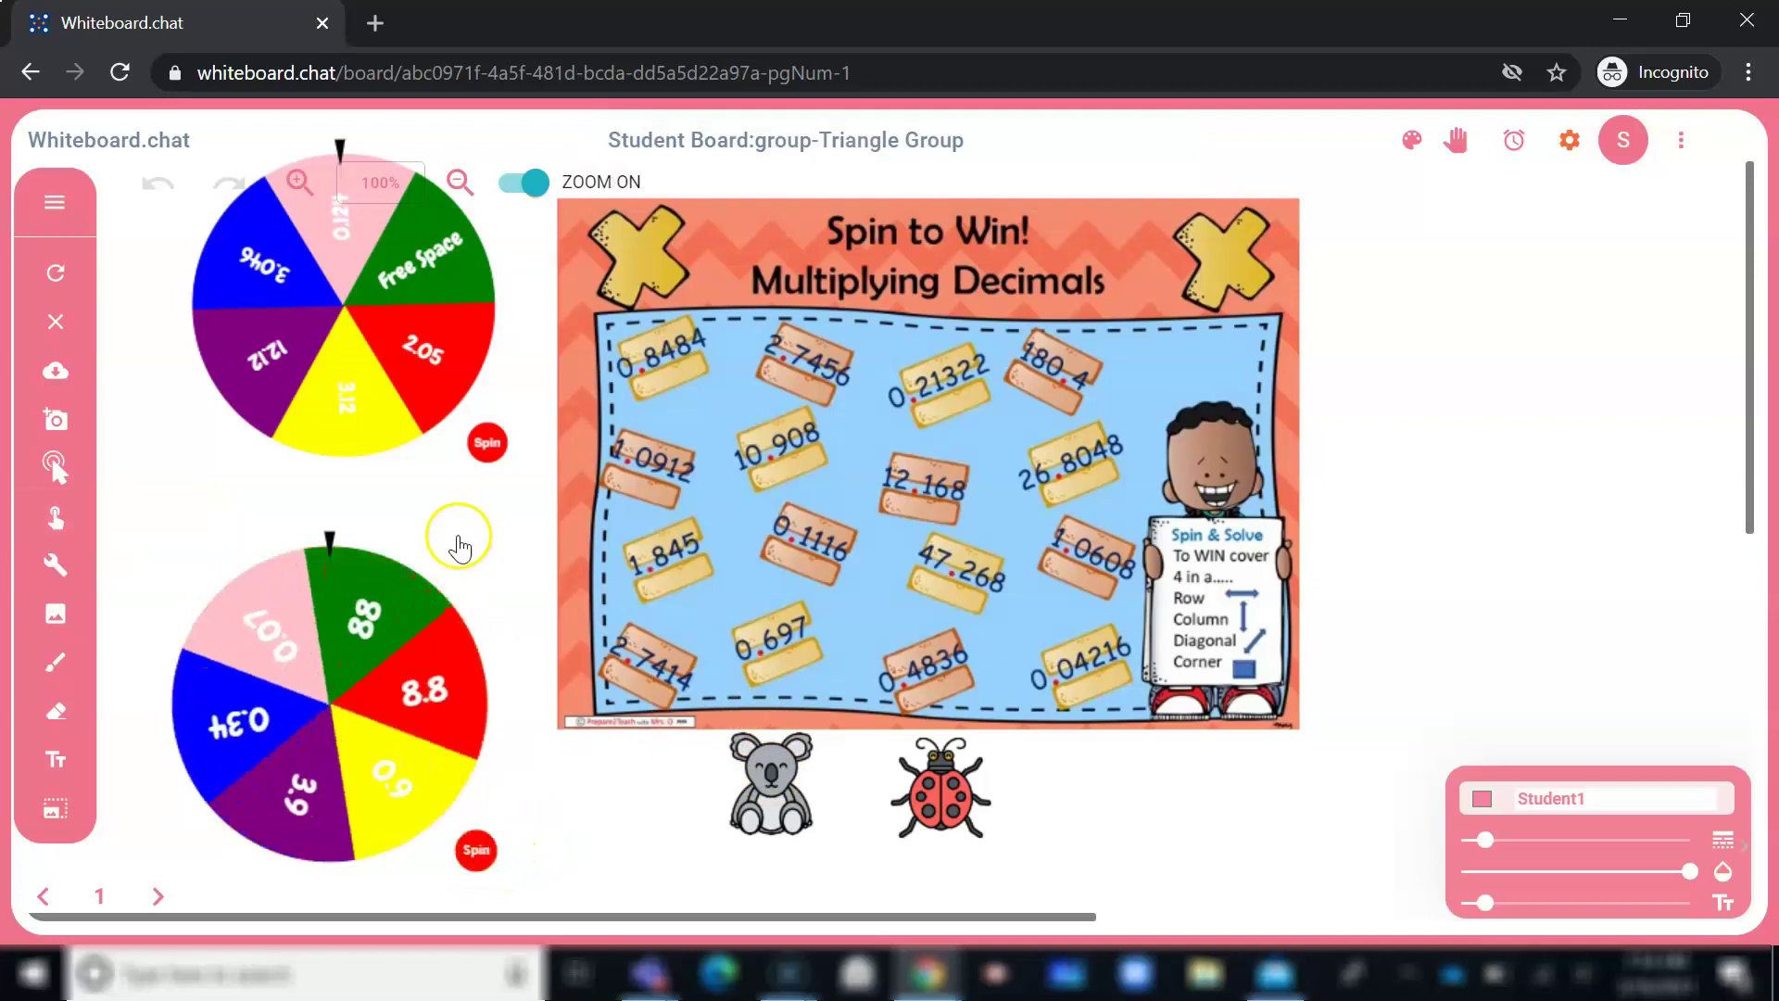
{"action": "left_click", "coordinate": [490, 448]}
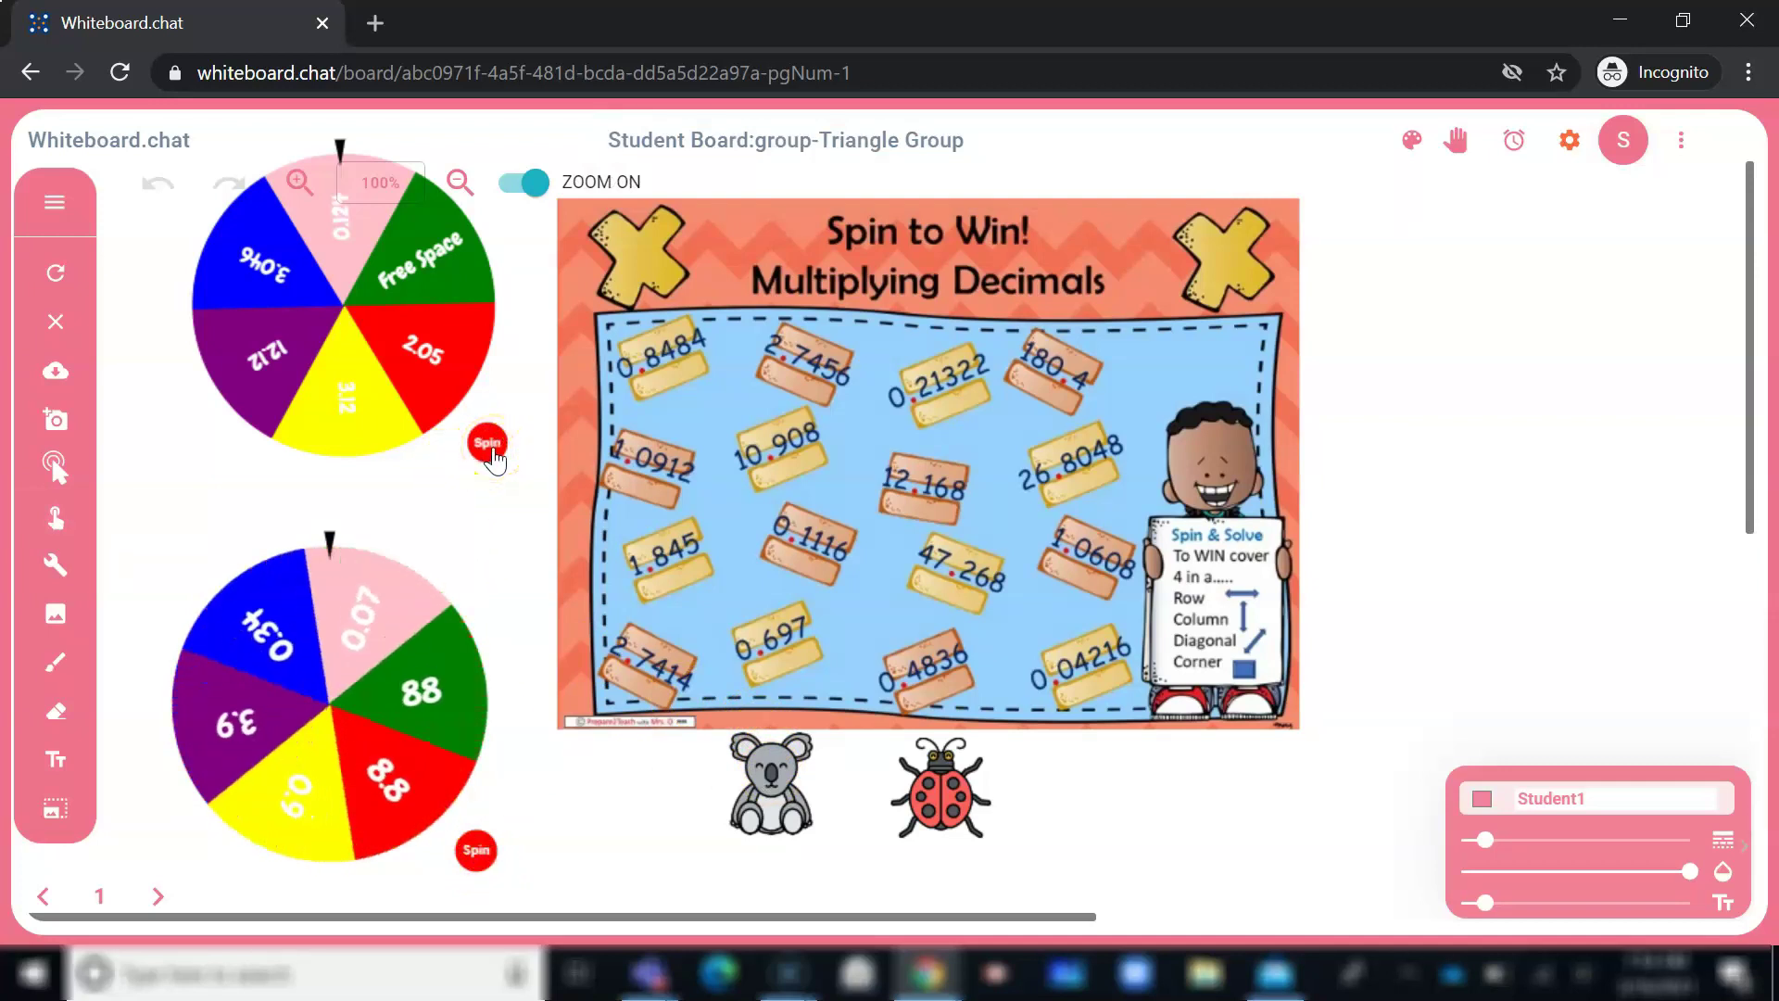
Step: Place a copy of the koala piece on the 0.8484 space and spin the lower spinner again
{"action": "left_click", "coordinate": [777, 797]}
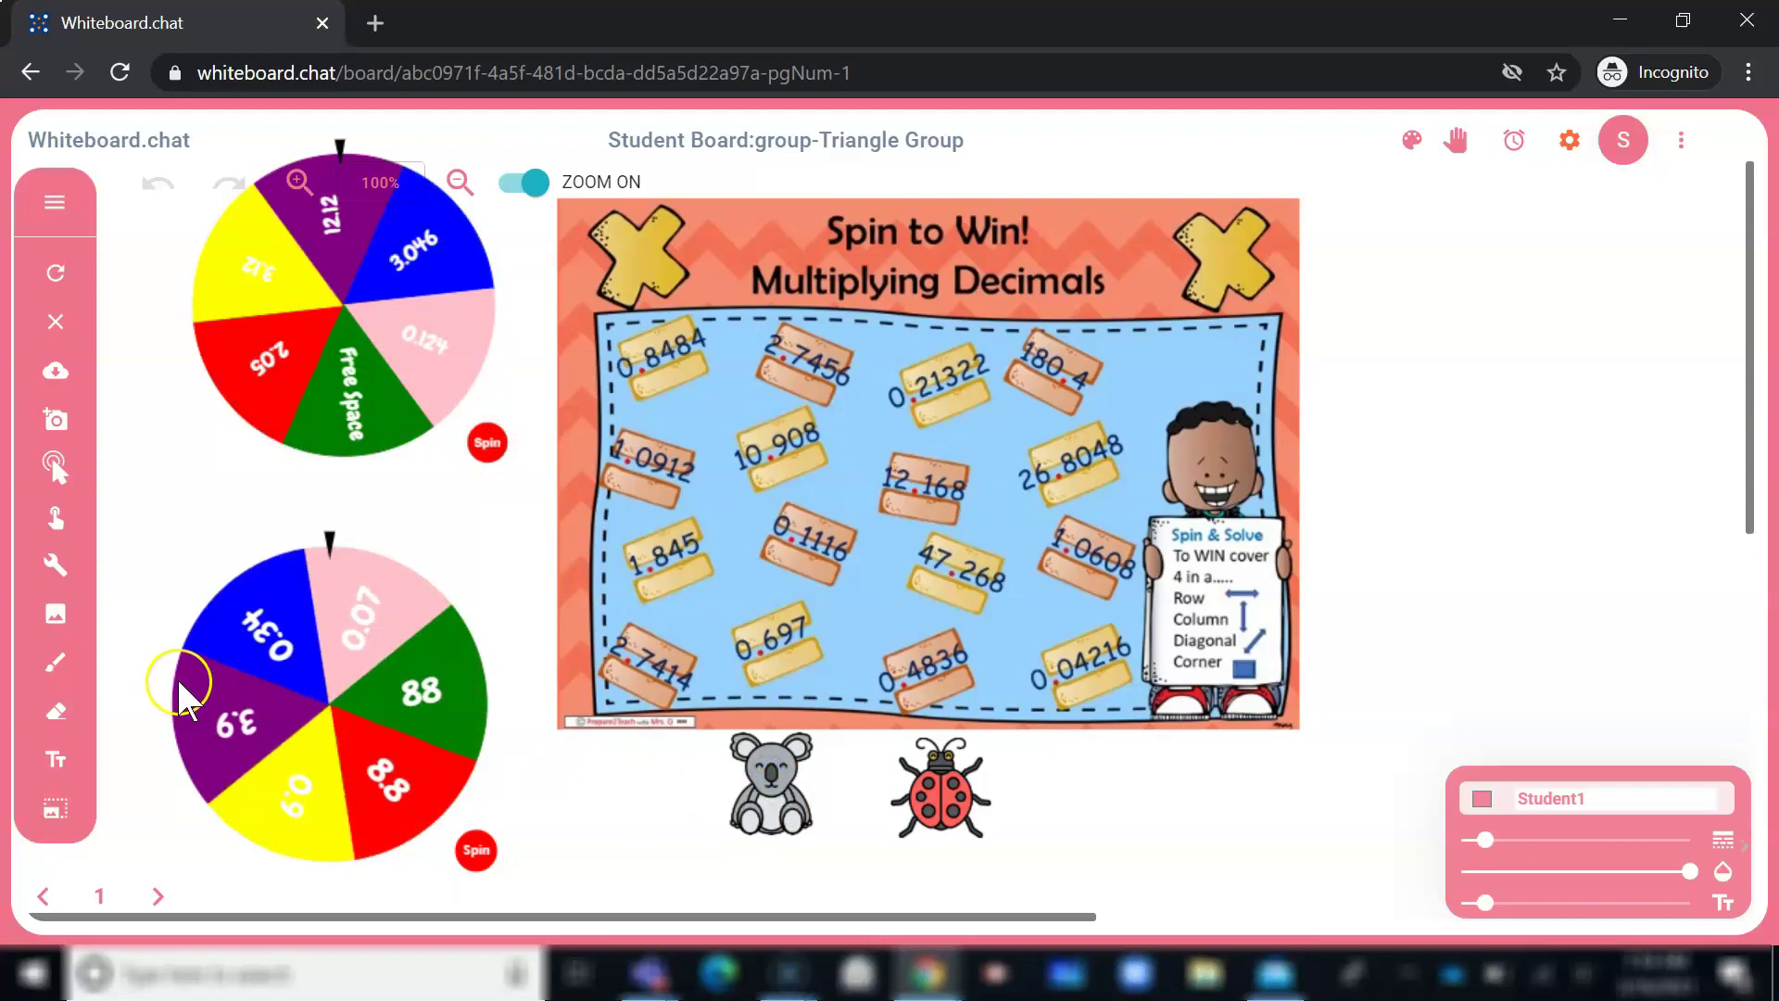
{"action": "left_click", "coordinate": [50, 470]}
{"action": "left_click", "coordinate": [771, 783]}
{"action": "left_click_drag", "start_coordinate": [662, 580], "coordinate": [658, 372]}
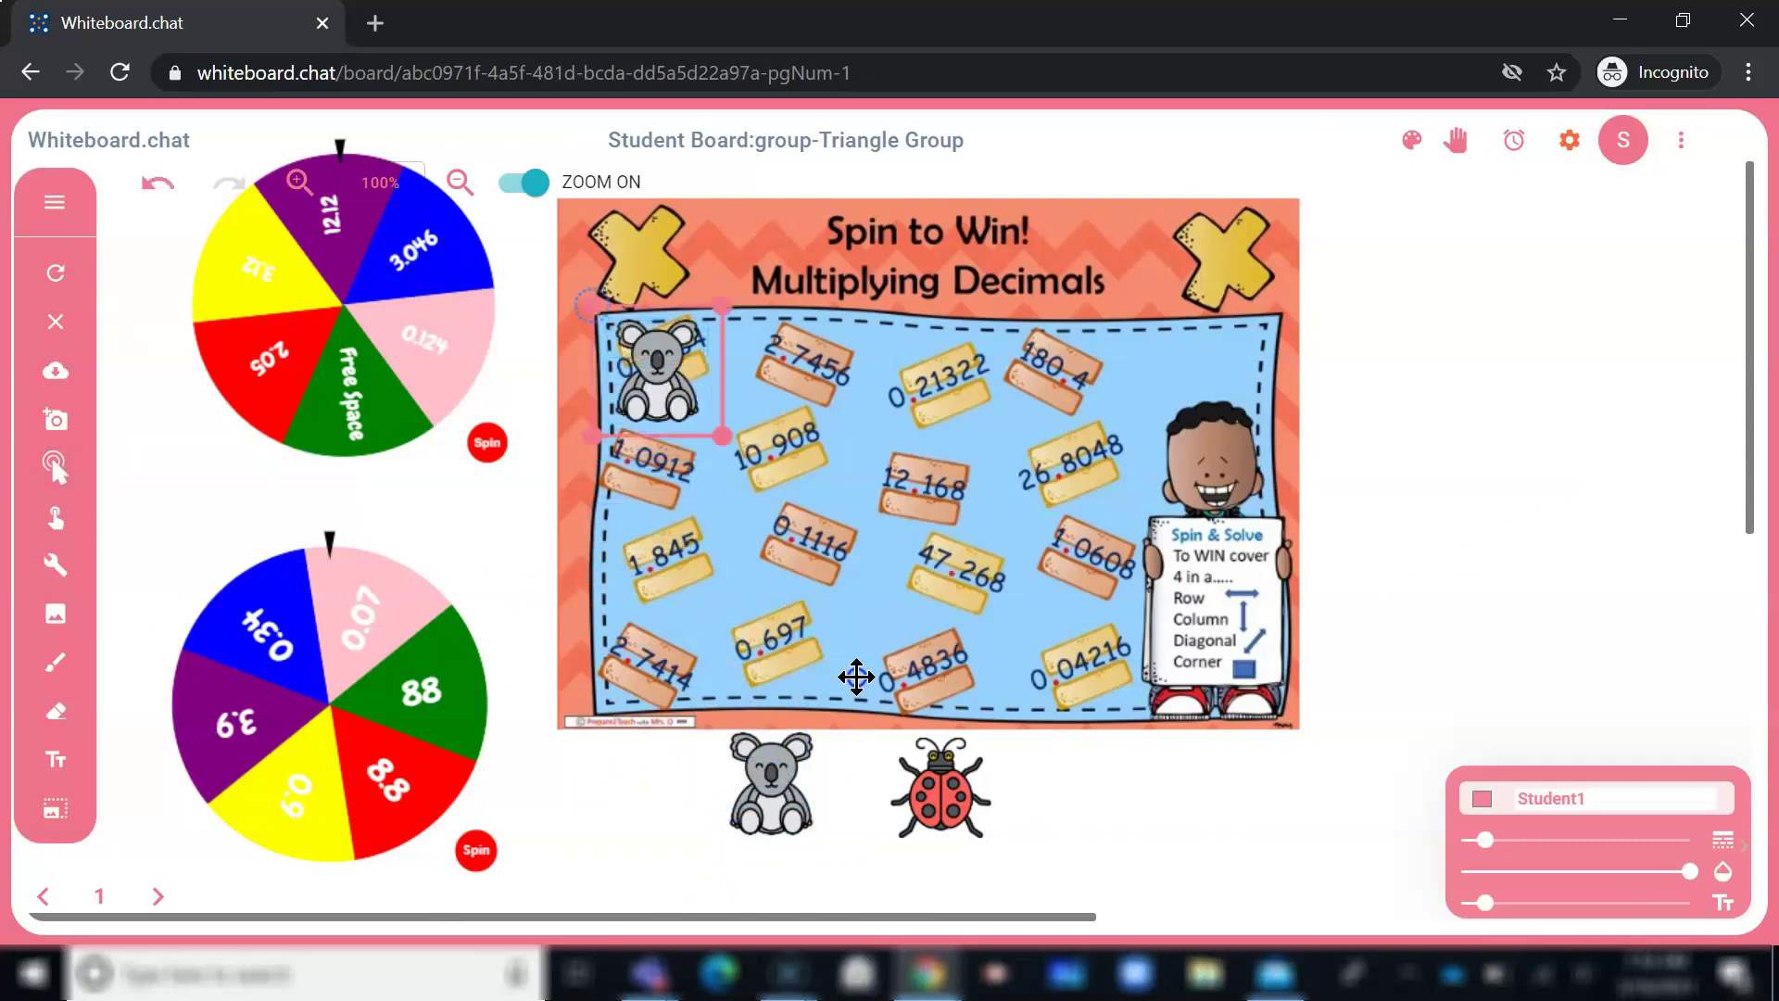
{"action": "left_click", "coordinate": [475, 849]}
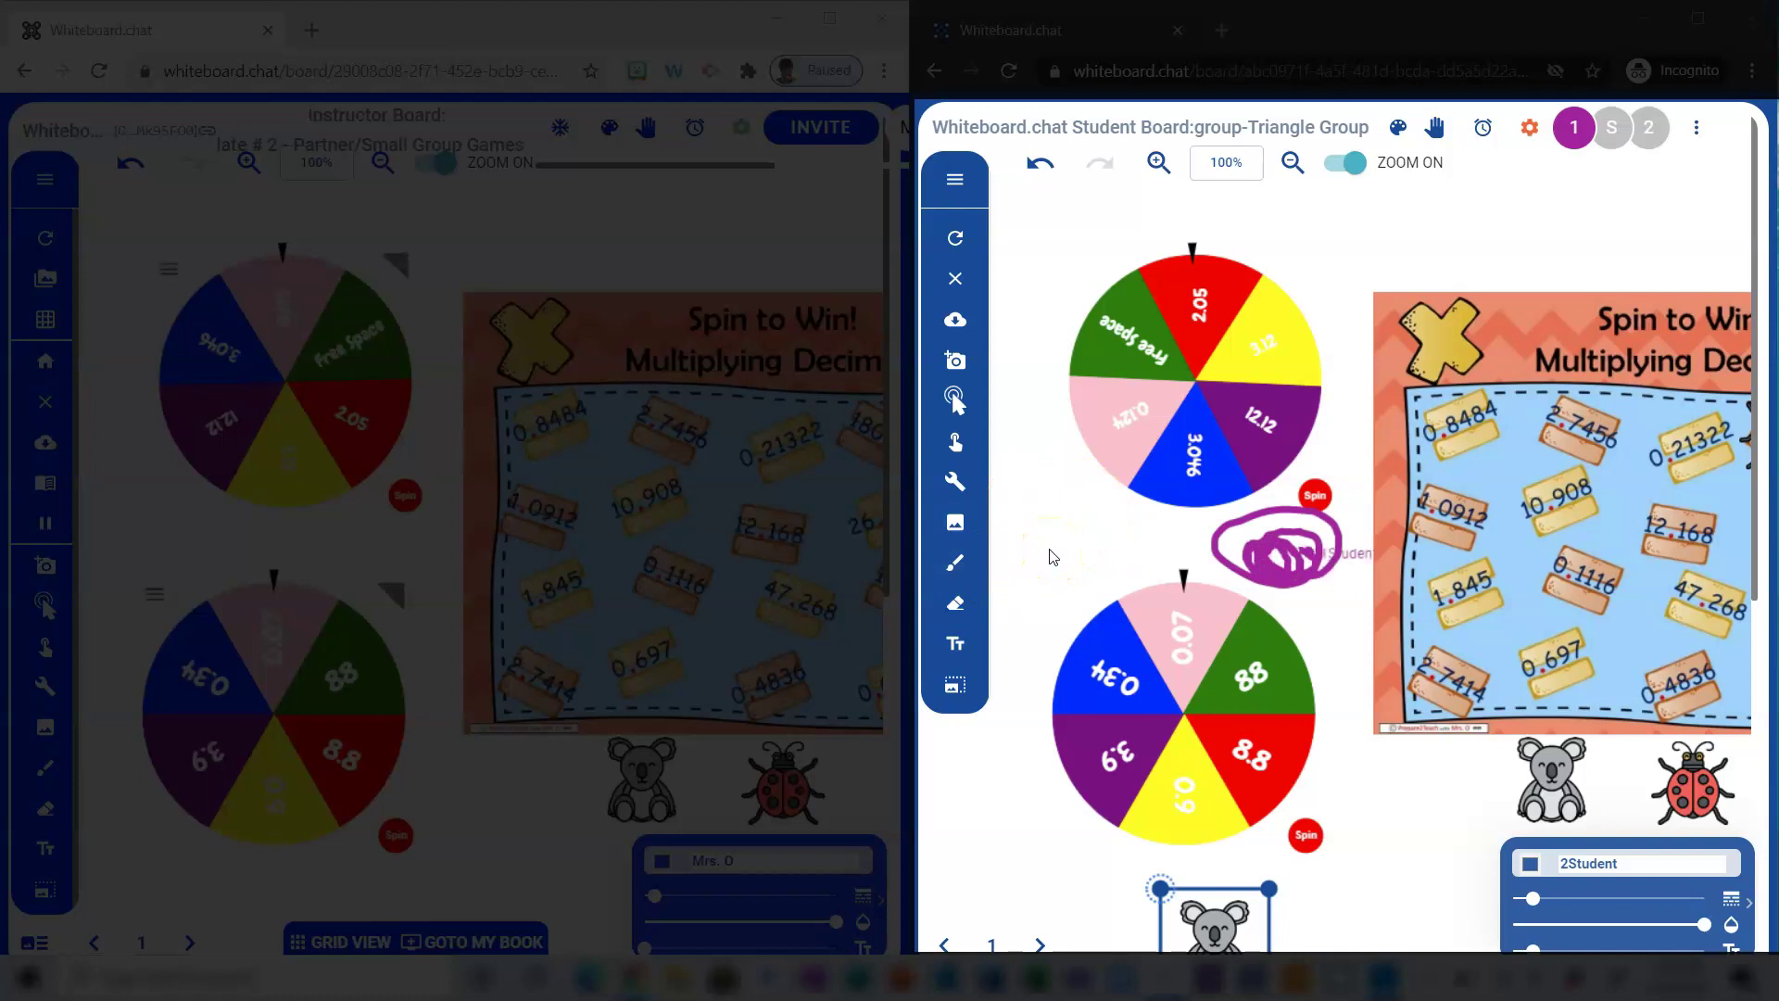
{"action": "left_click", "coordinate": [935, 608]}
{"action": "left_click", "coordinate": [1044, 550]}
{"action": "left_click", "coordinate": [955, 562]}
{"action": "left_click_drag", "start_coordinate": [1062, 539], "coordinate": [1101, 557]}
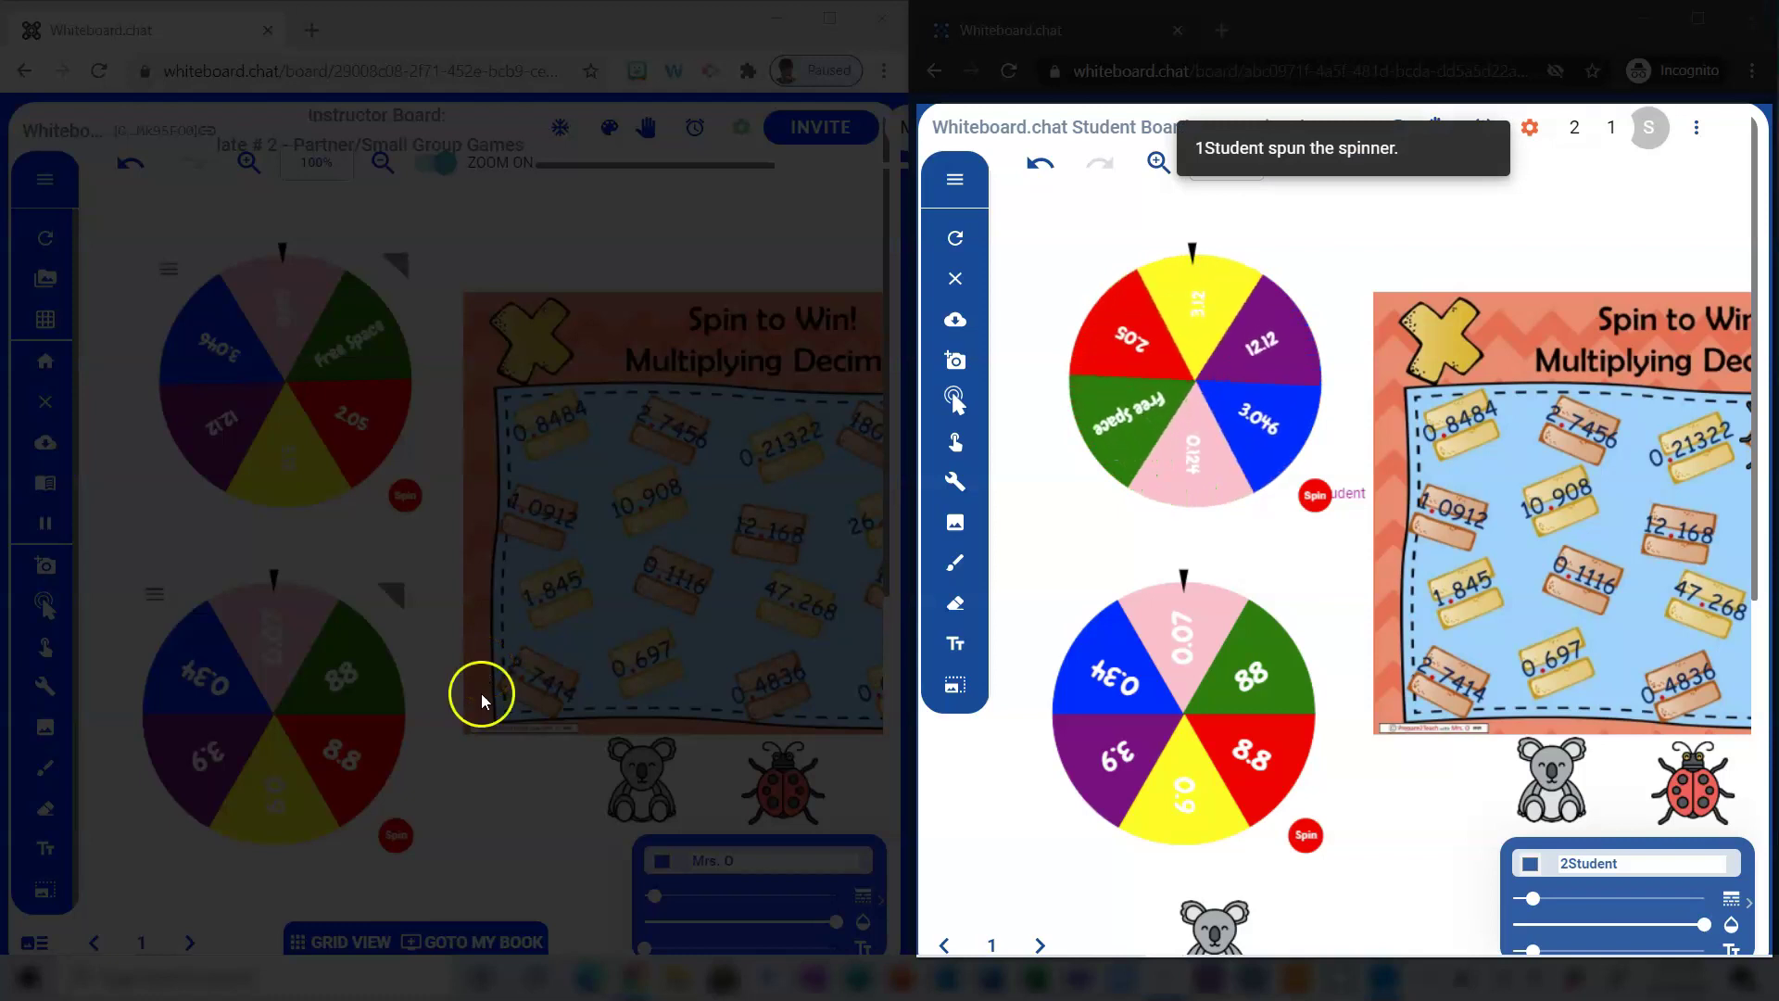
Step: Place a copy of the koala piece on the 1.0912 space of the 2Student board
{"action": "left_click", "coordinate": [955, 401]}
{"action": "left_click", "coordinate": [1548, 803]}
{"action": "left_click_drag", "start_coordinate": [1548, 802], "coordinate": [1464, 533]}
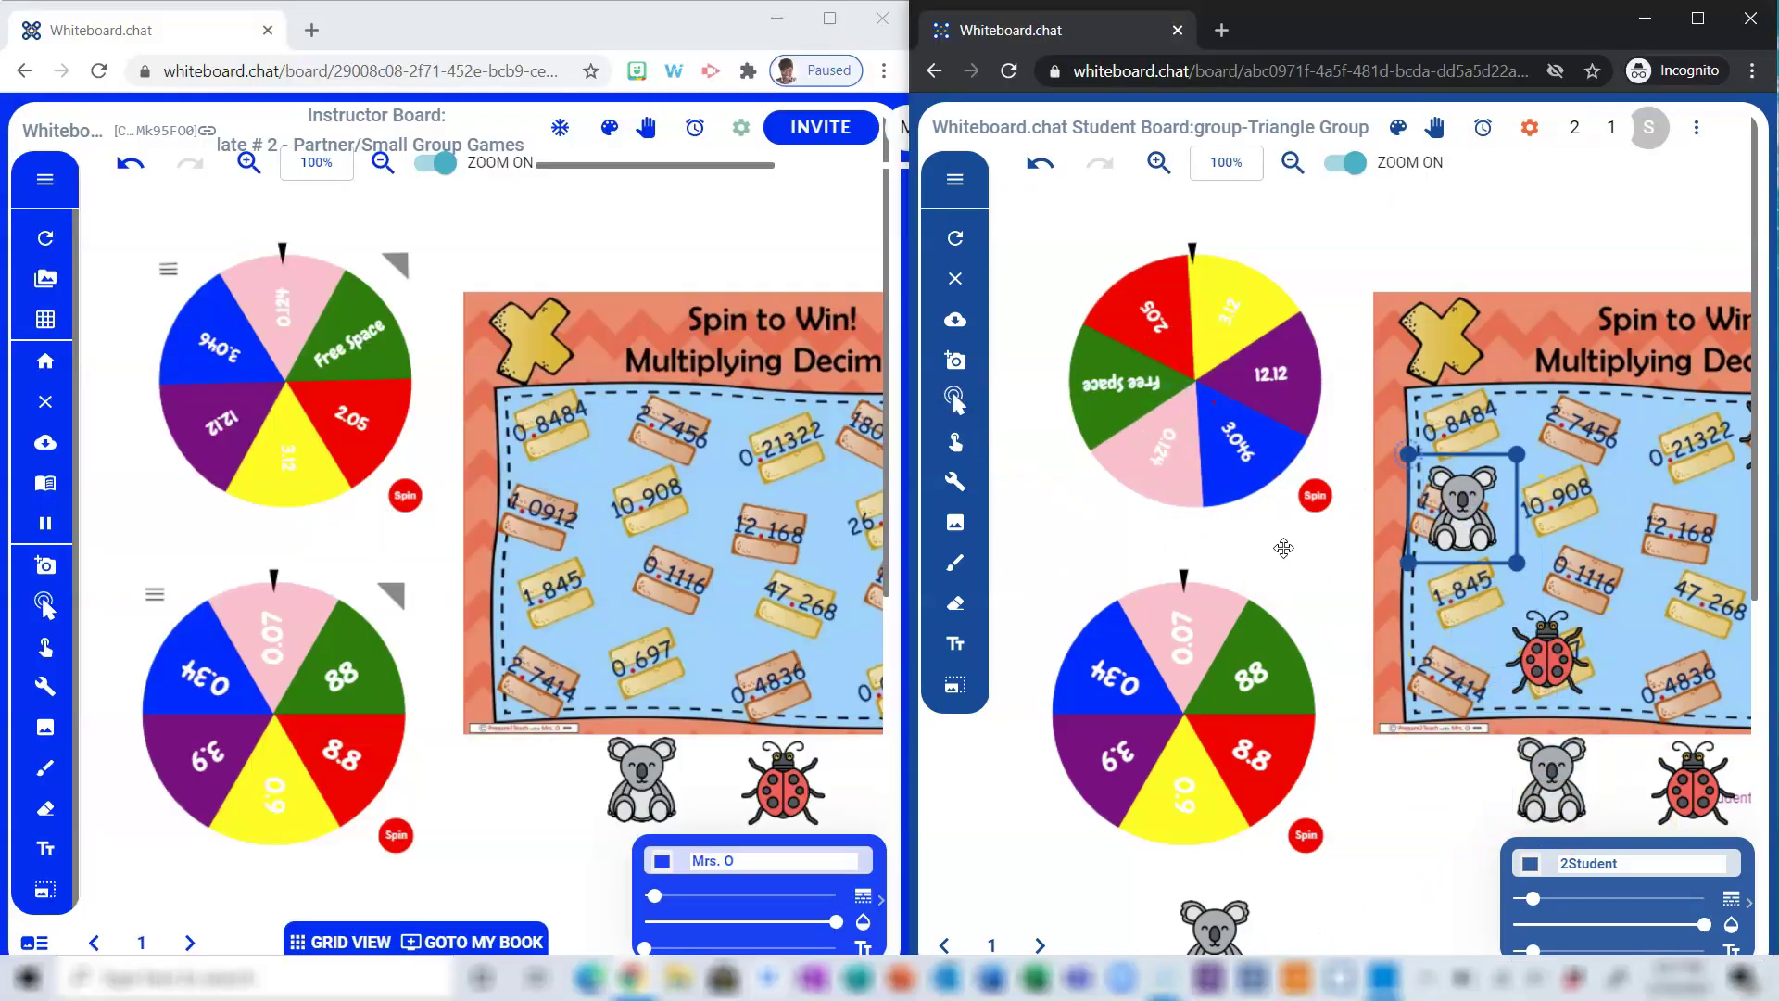
Step: Switch the instructor board to grid view and use the board browser to show group boards only
{"action": "left_click", "coordinate": [340, 943]}
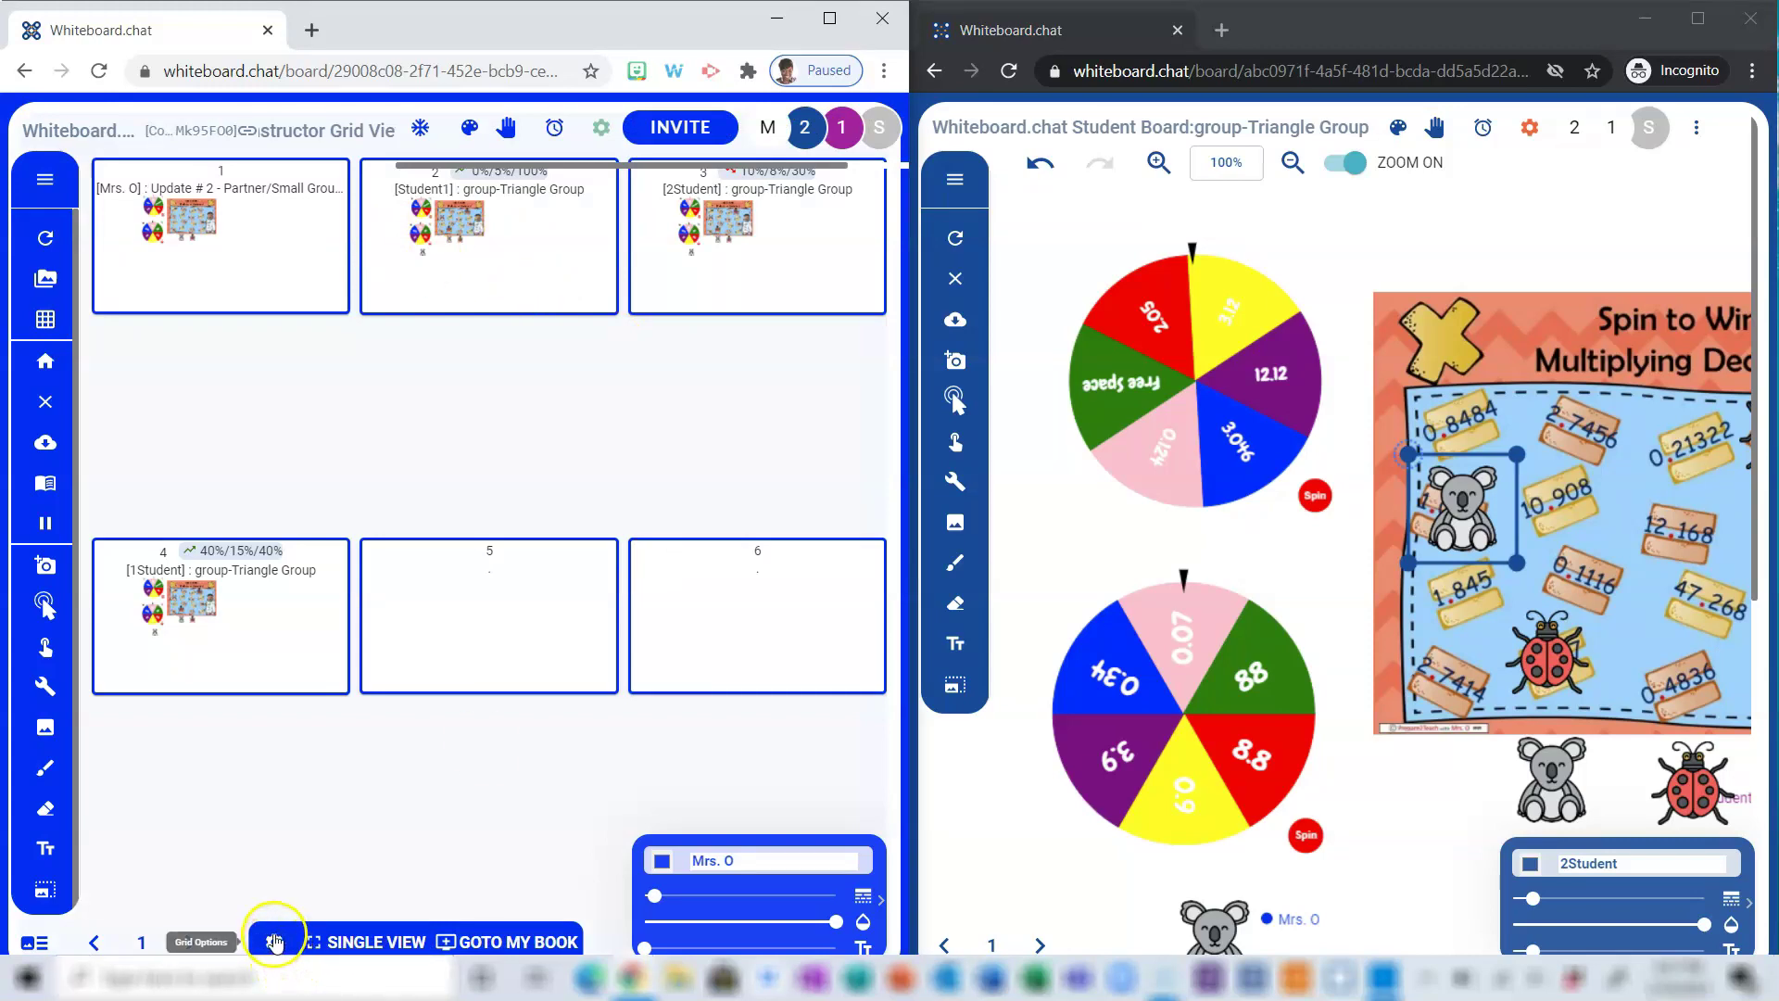
{"action": "left_click", "coordinate": [274, 943]}
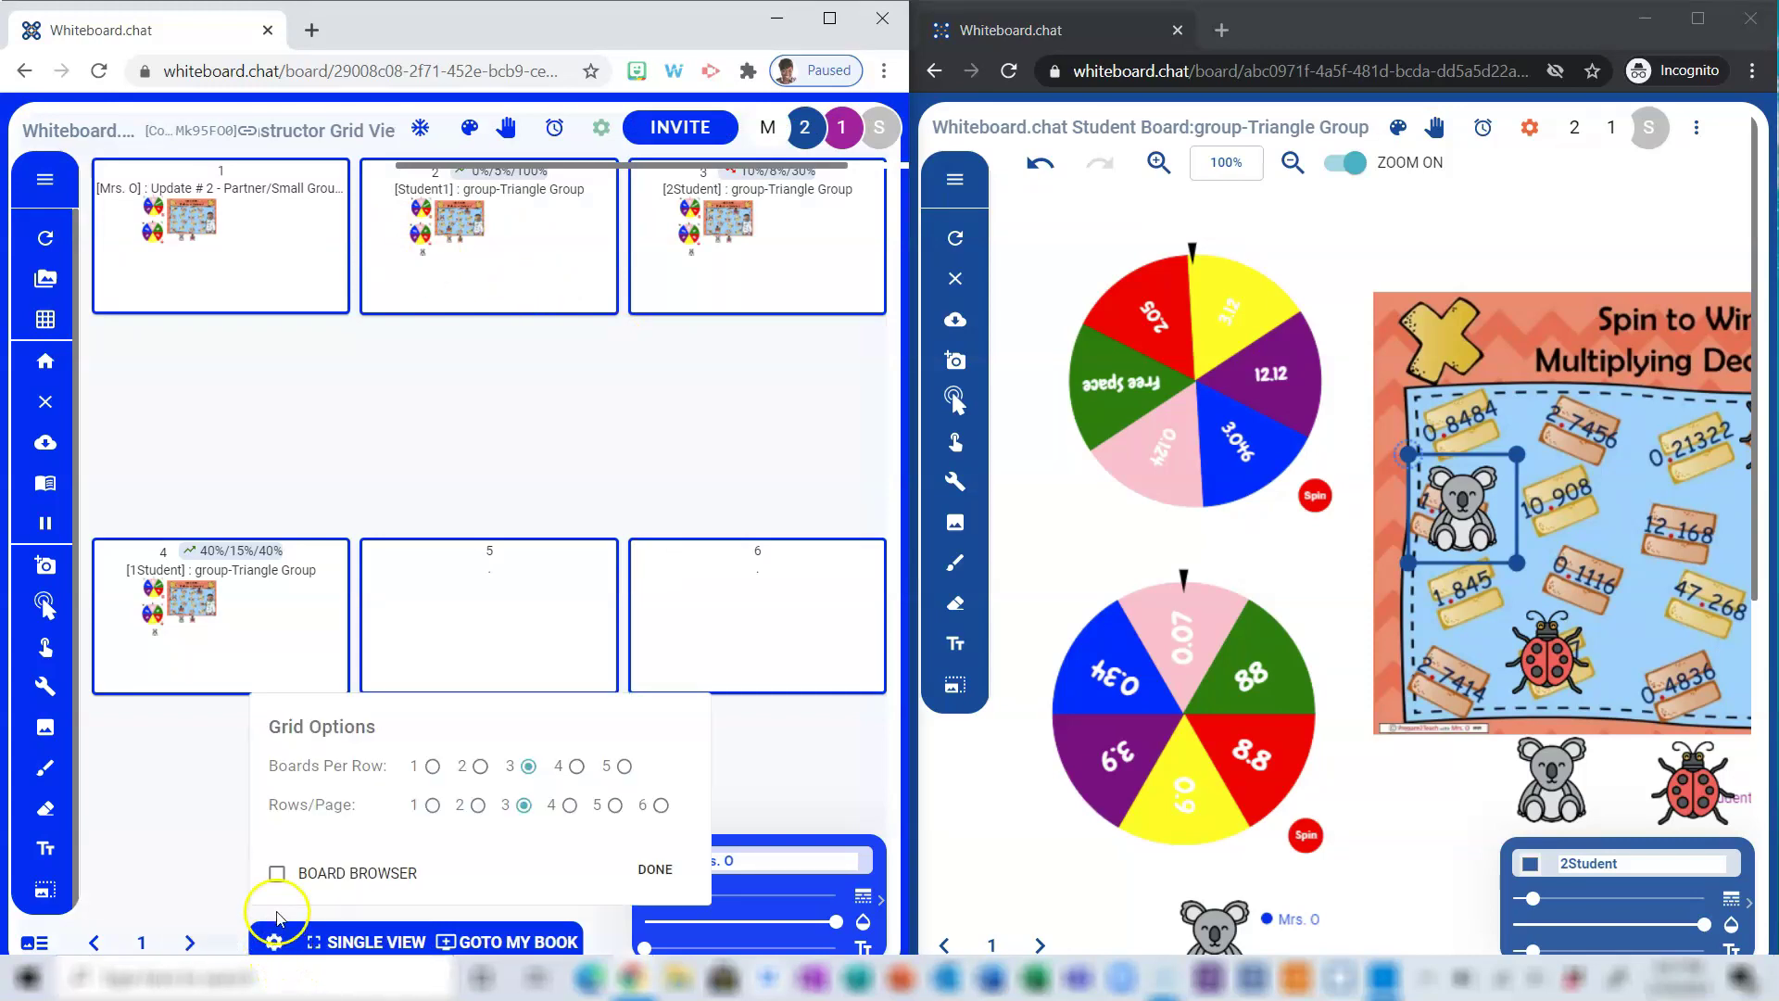
{"action": "left_click", "coordinate": [277, 875]}
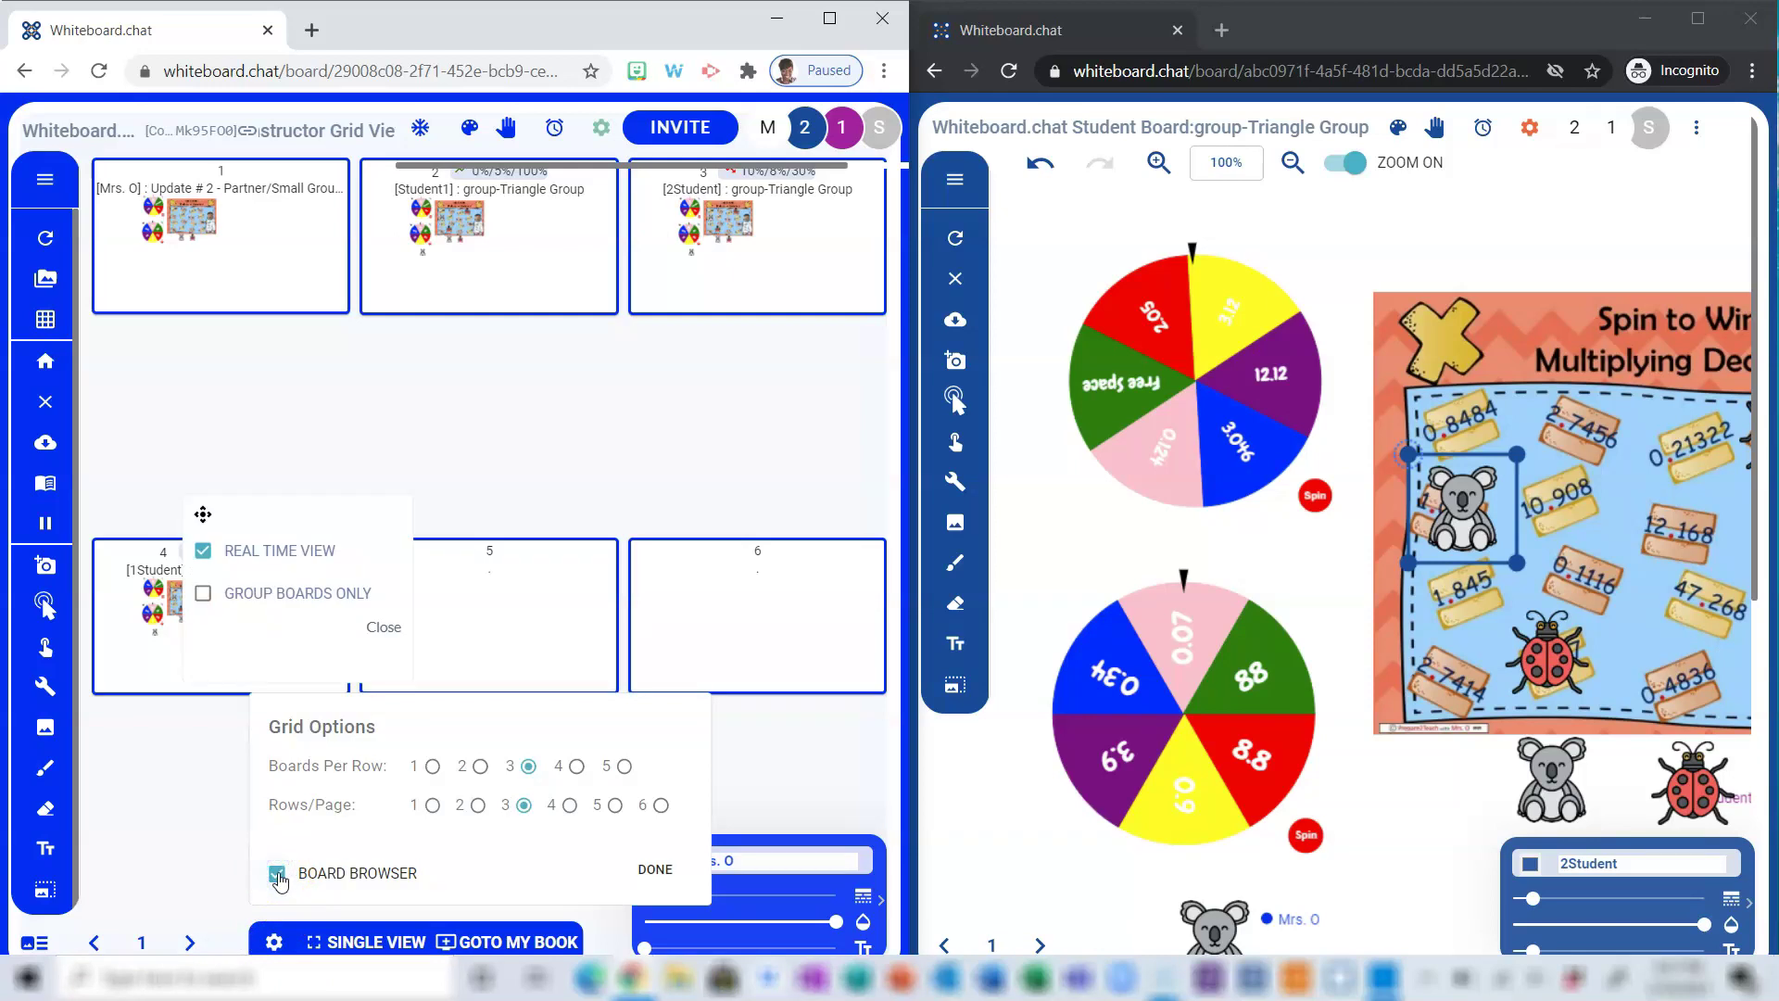
{"action": "left_click", "coordinate": [248, 599]}
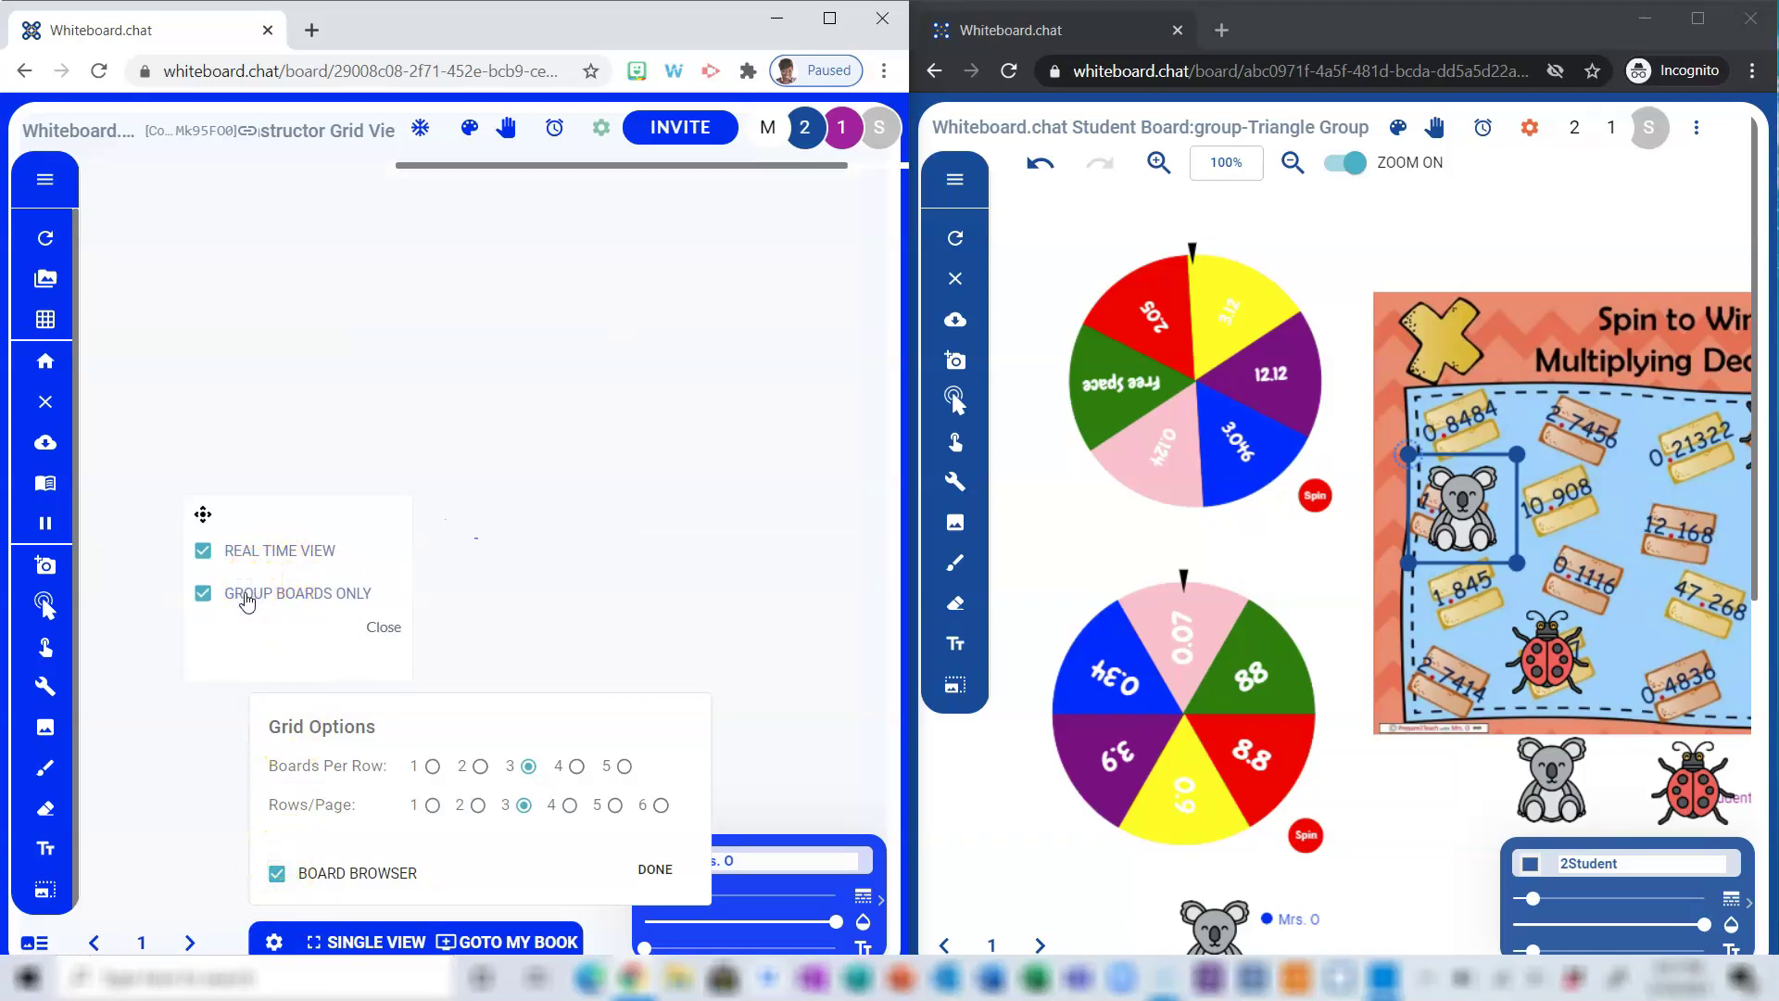
{"action": "left_click", "coordinate": [358, 746]}
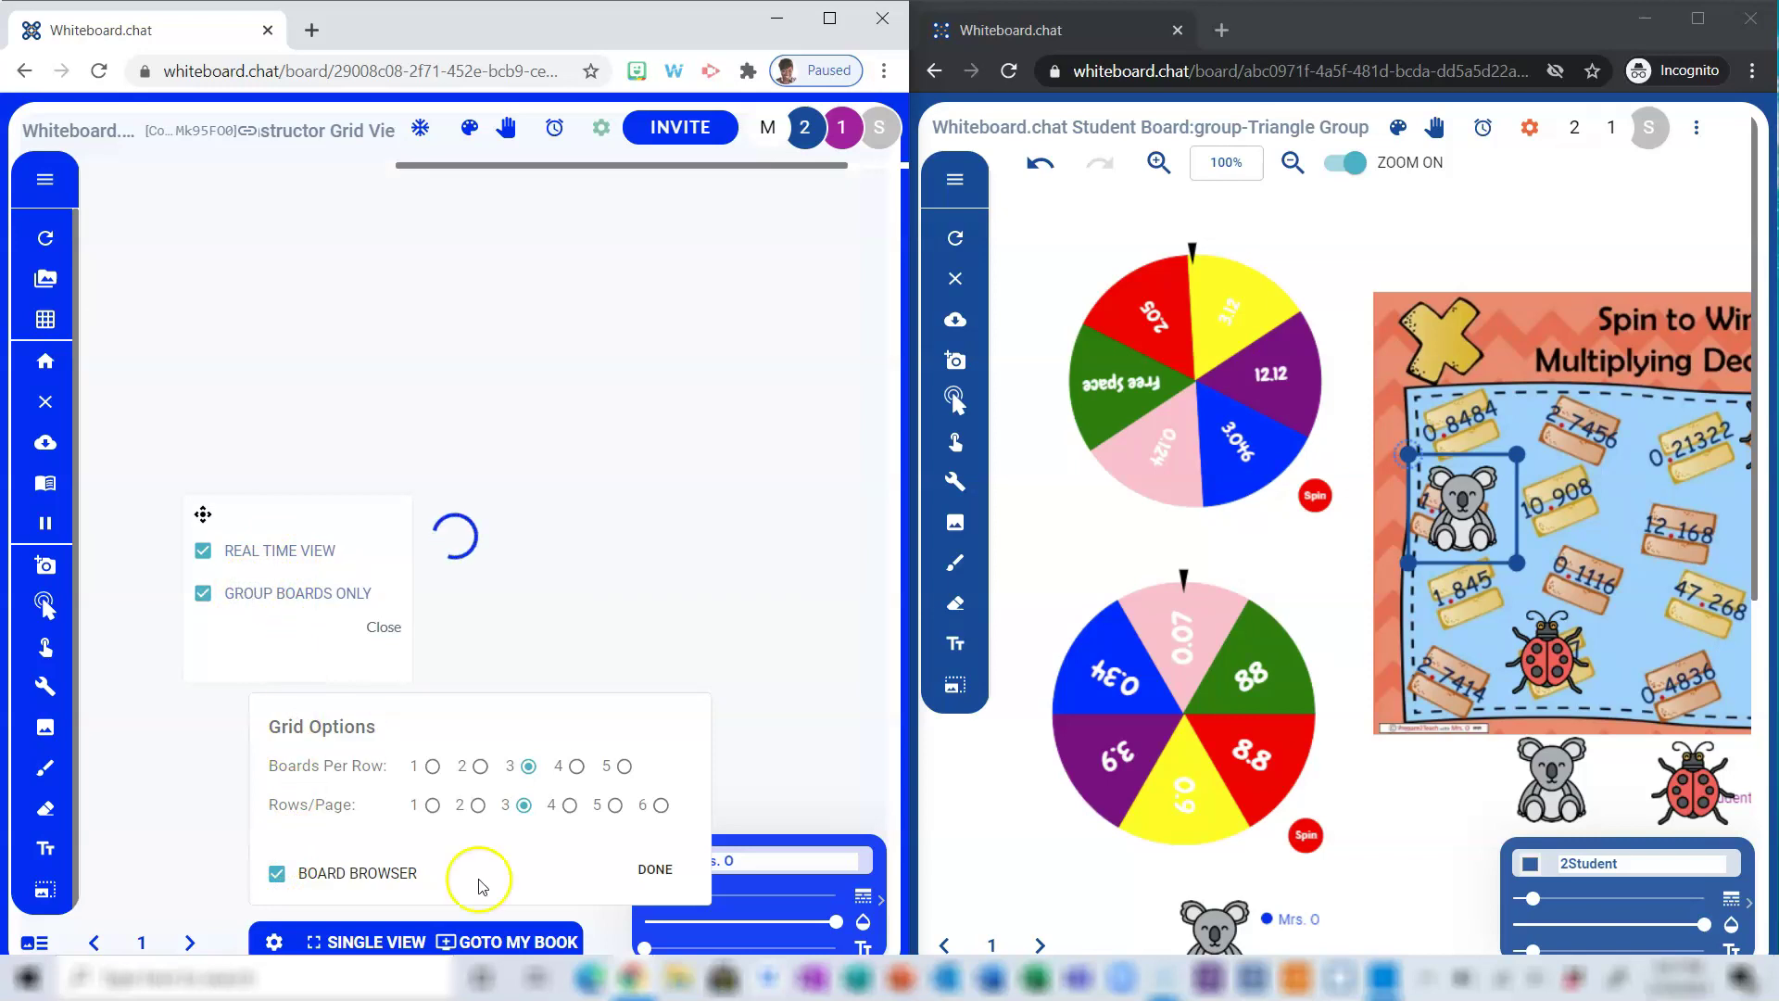
{"action": "left_click", "coordinate": [655, 868]}
{"action": "left_click", "coordinate": [383, 627]}
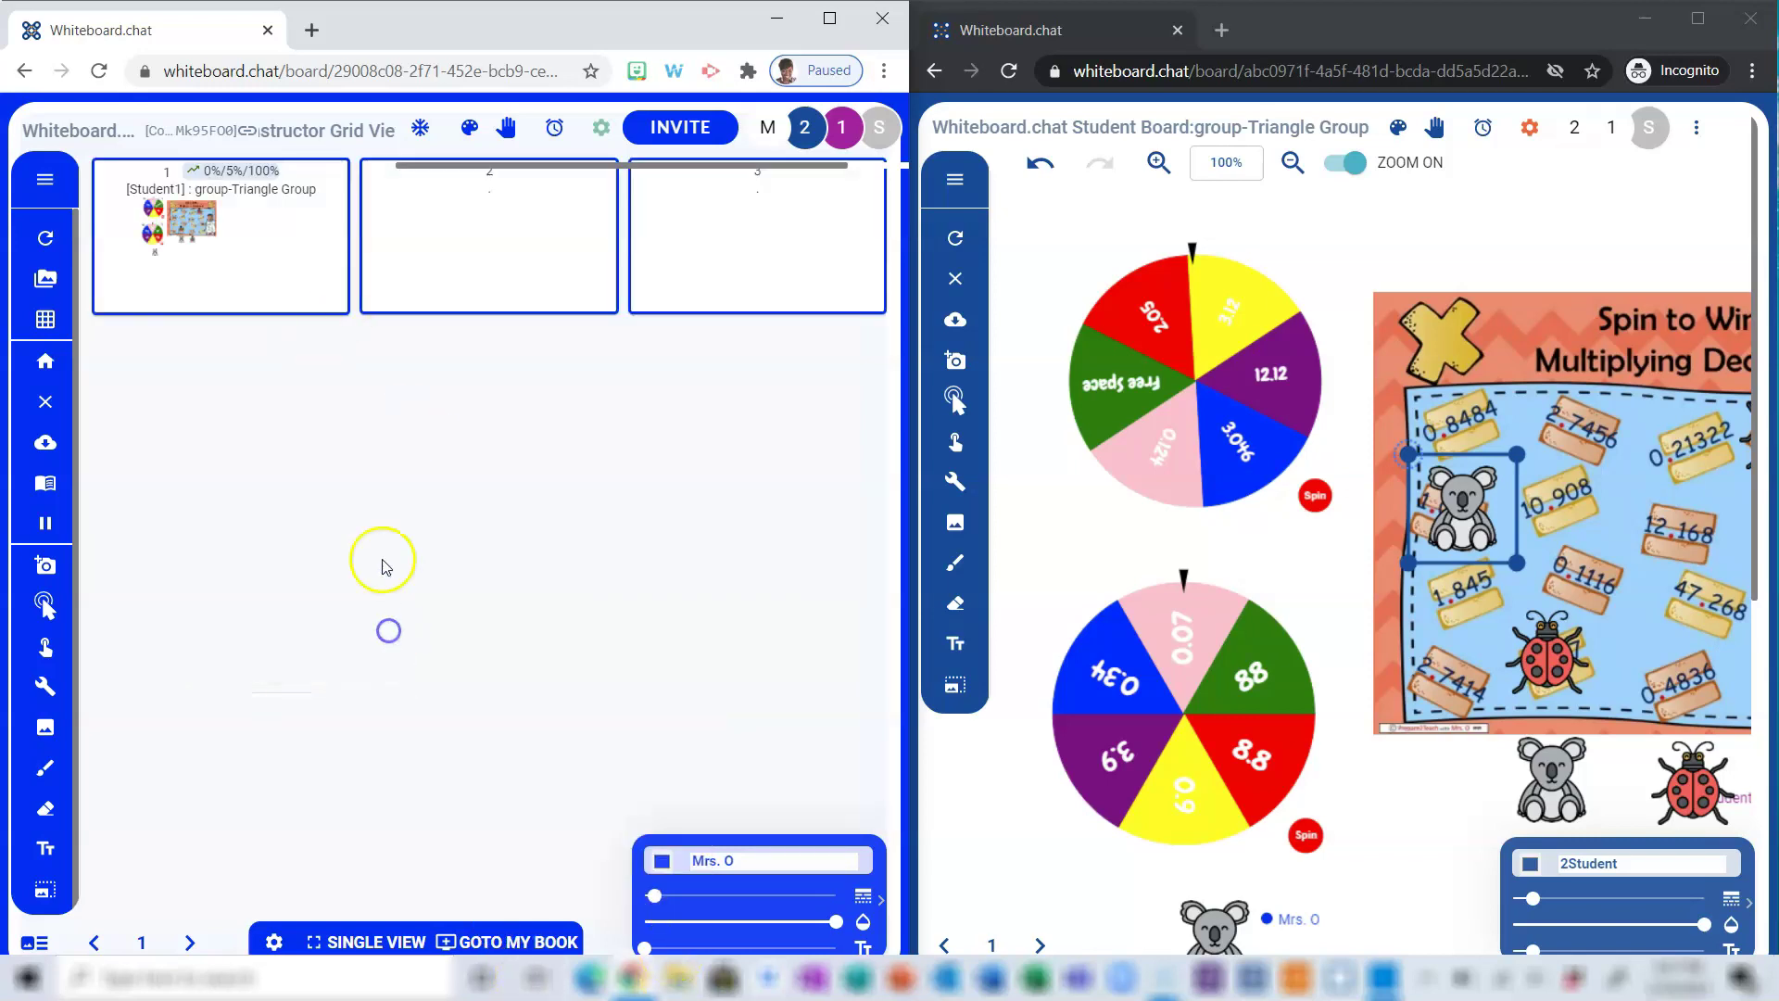
Step: Open the Triangle Group's shared board from the instructor grid and spin both spinners from the 2Student board
{"action": "left_click", "coordinate": [270, 310]}
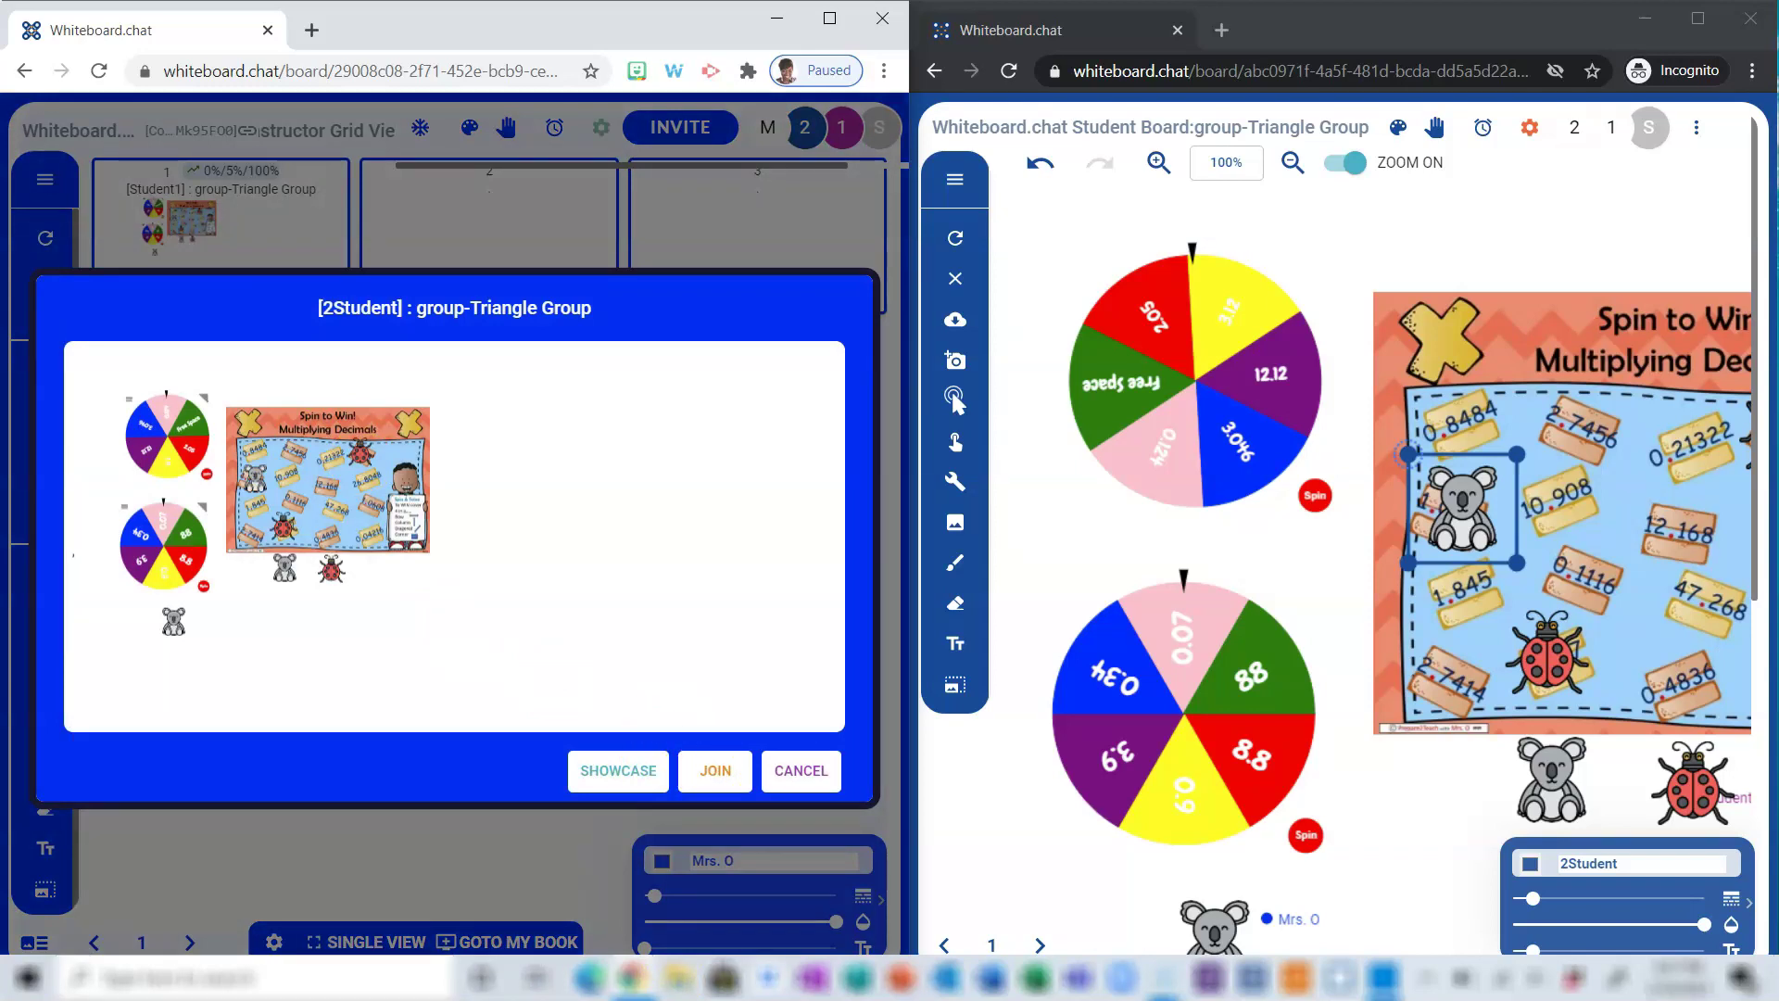
{"action": "left_click", "coordinate": [618, 770]}
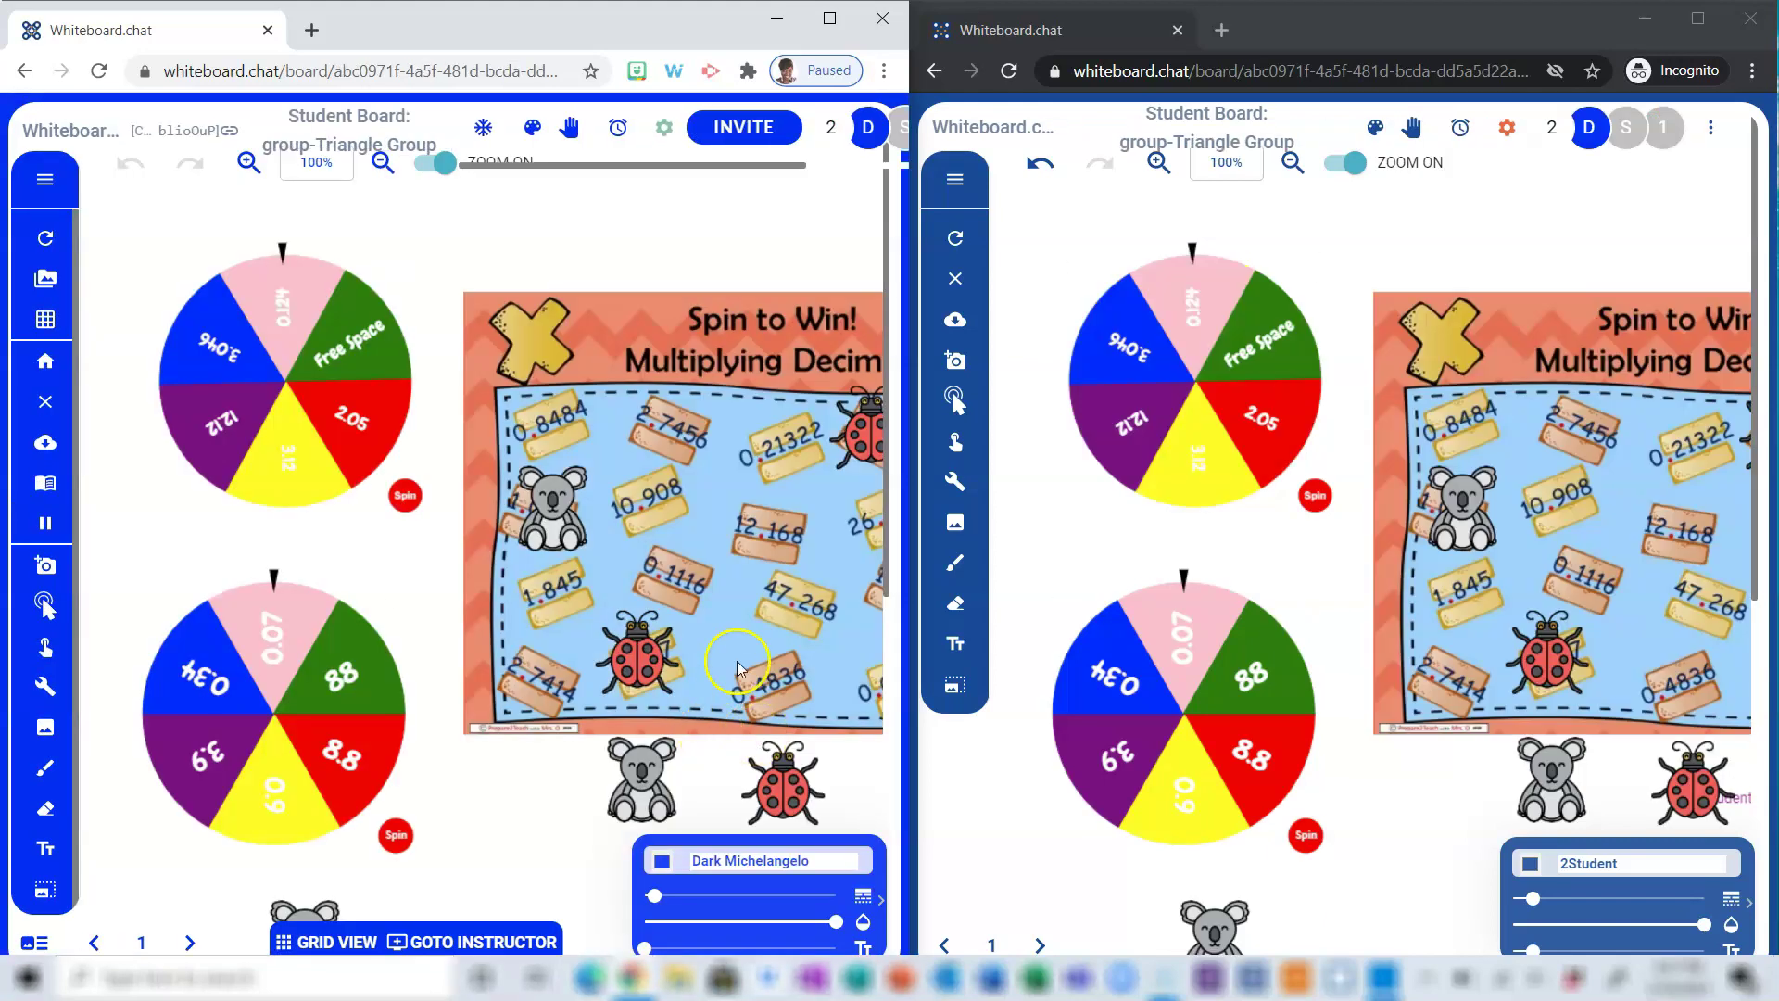
{"action": "left_click", "coordinate": [1313, 493]}
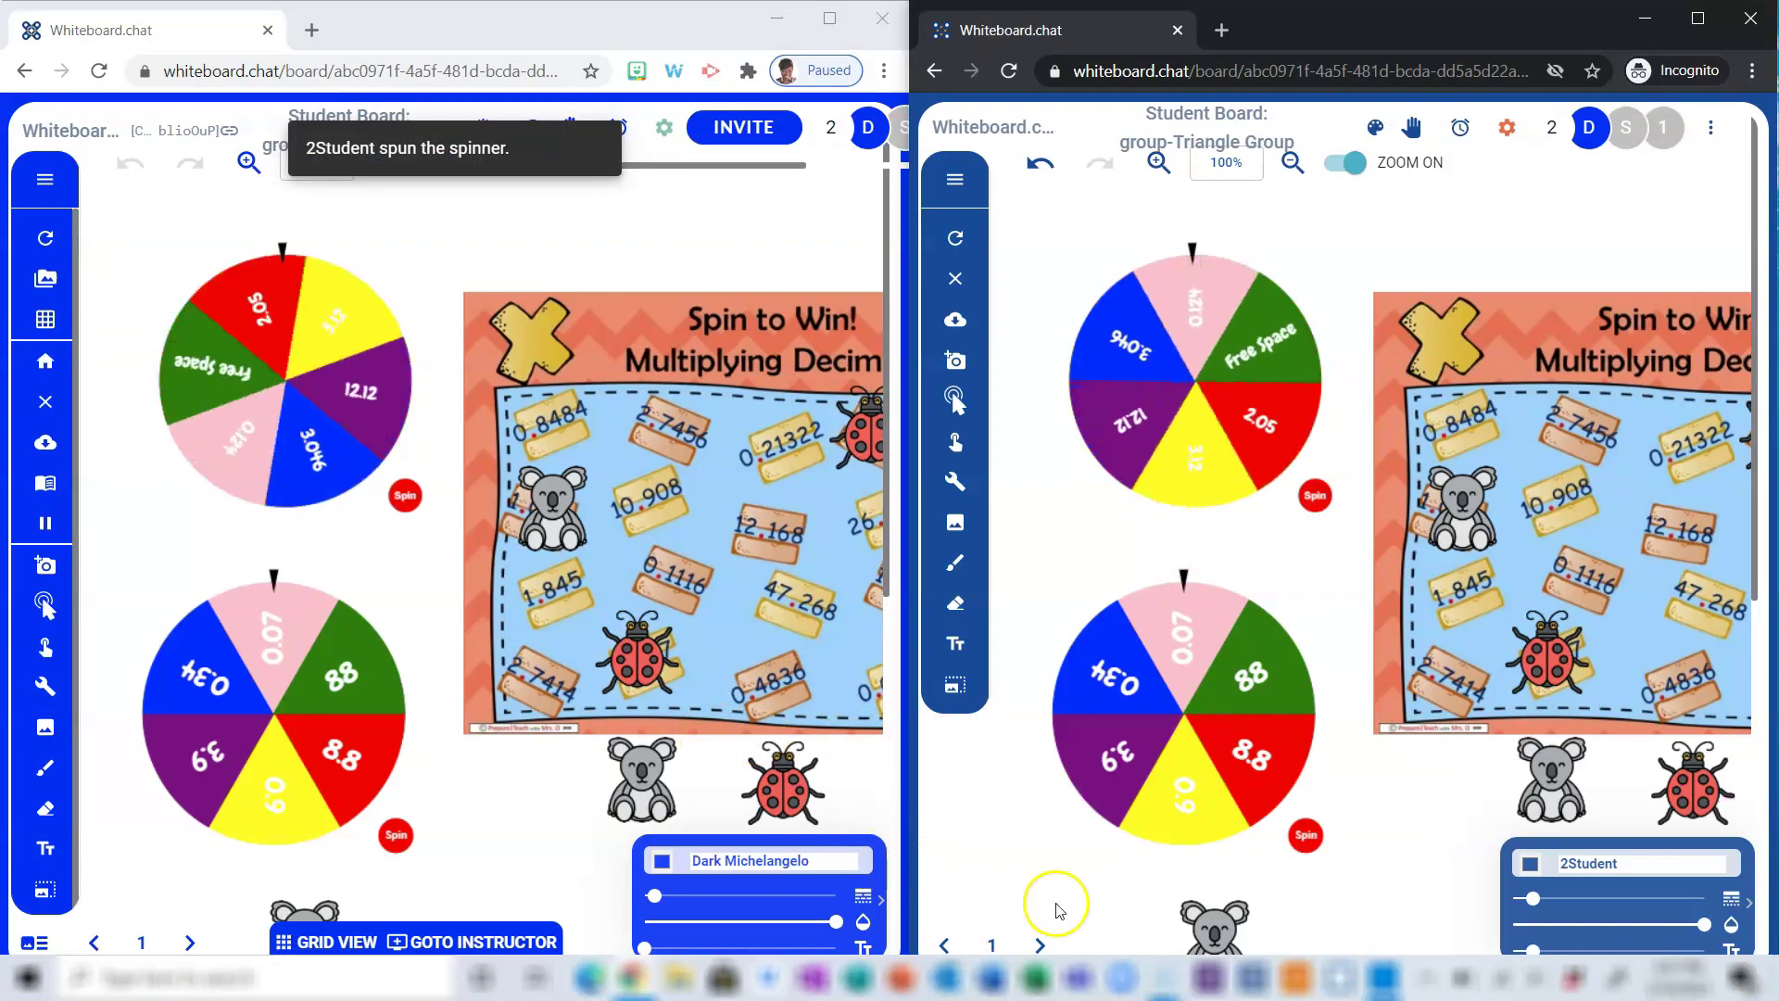
{"action": "left_click", "coordinate": [1309, 836]}
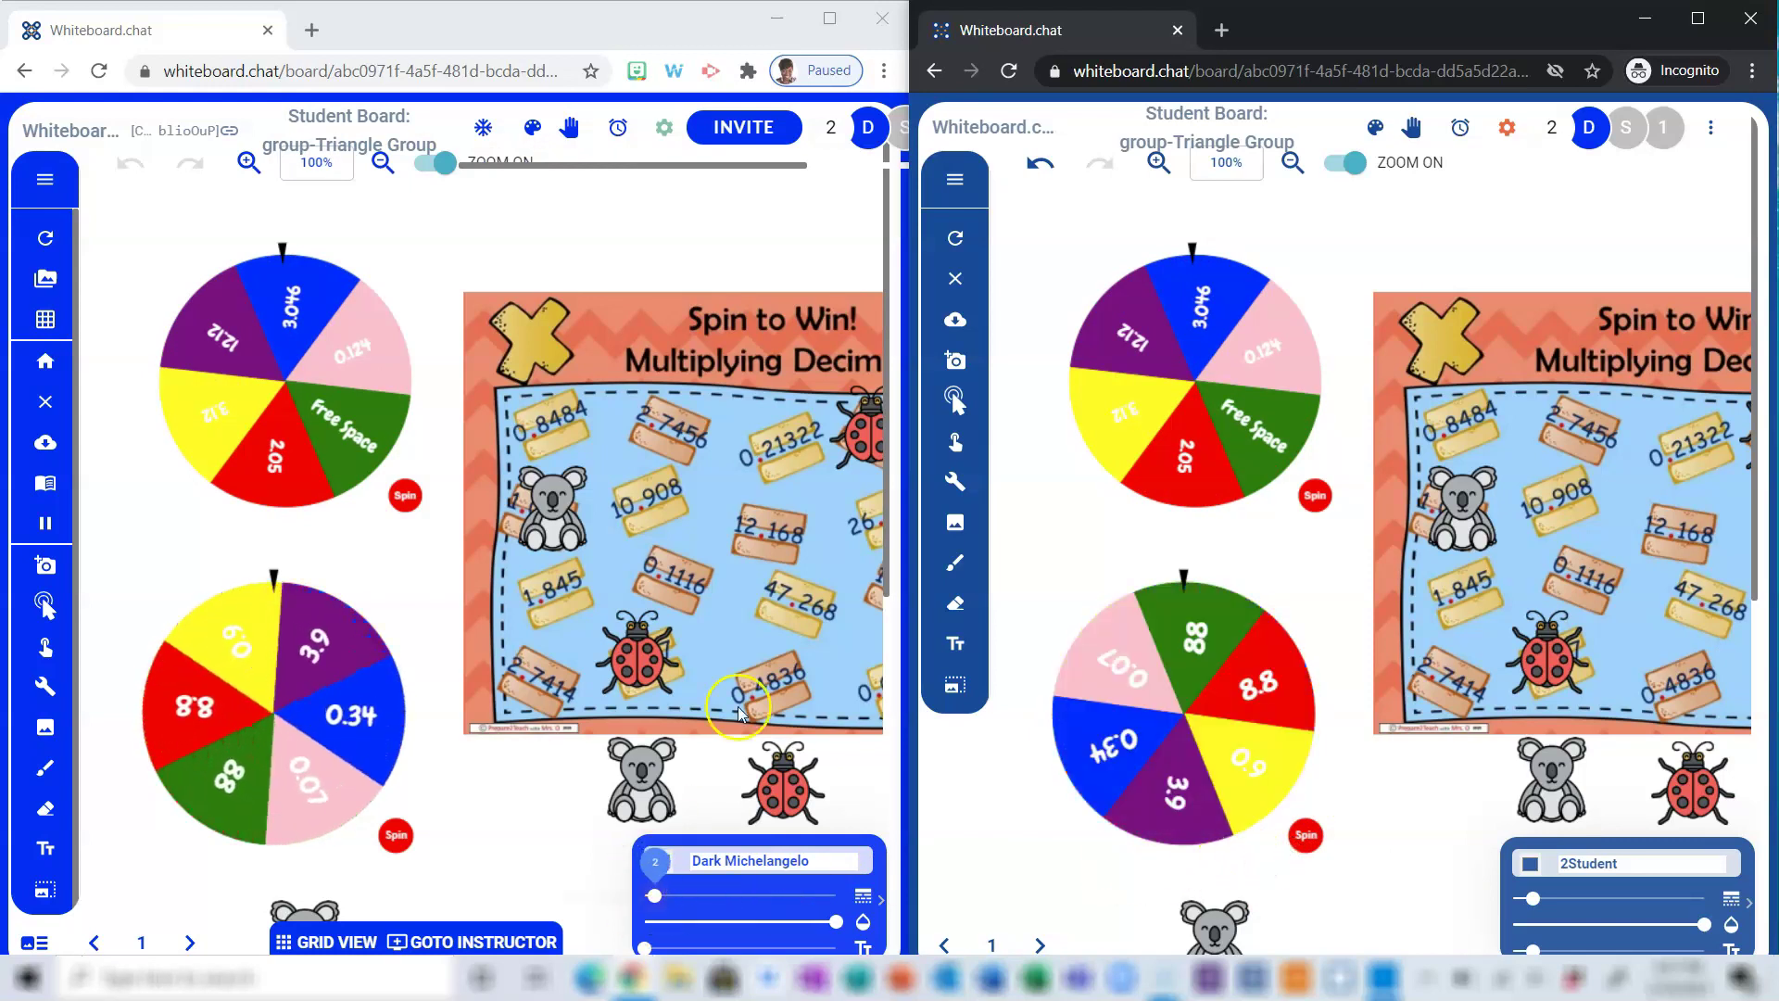
Step: Create a chat for the Triangle Group's board from the instructor's participants list
{"action": "left_click", "coordinate": [770, 149]}
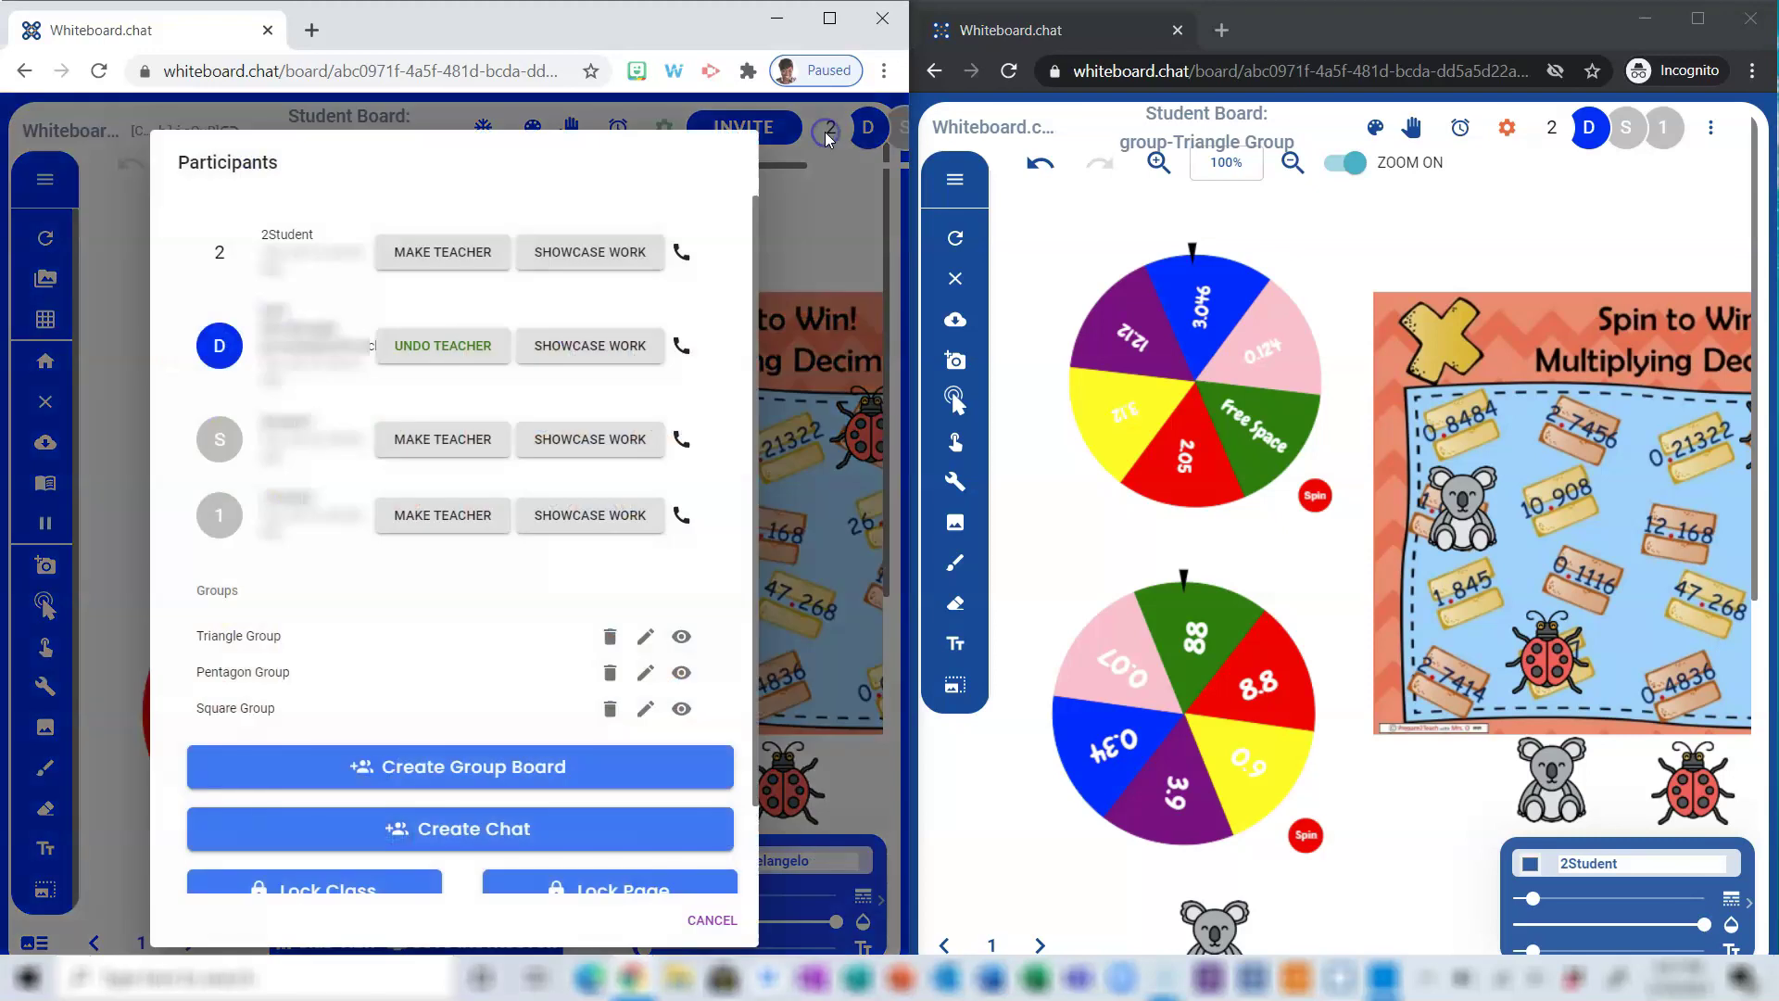
{"action": "scroll", "coordinate": [344, 651], "scroll_direction": "down", "scroll_amount": 2}
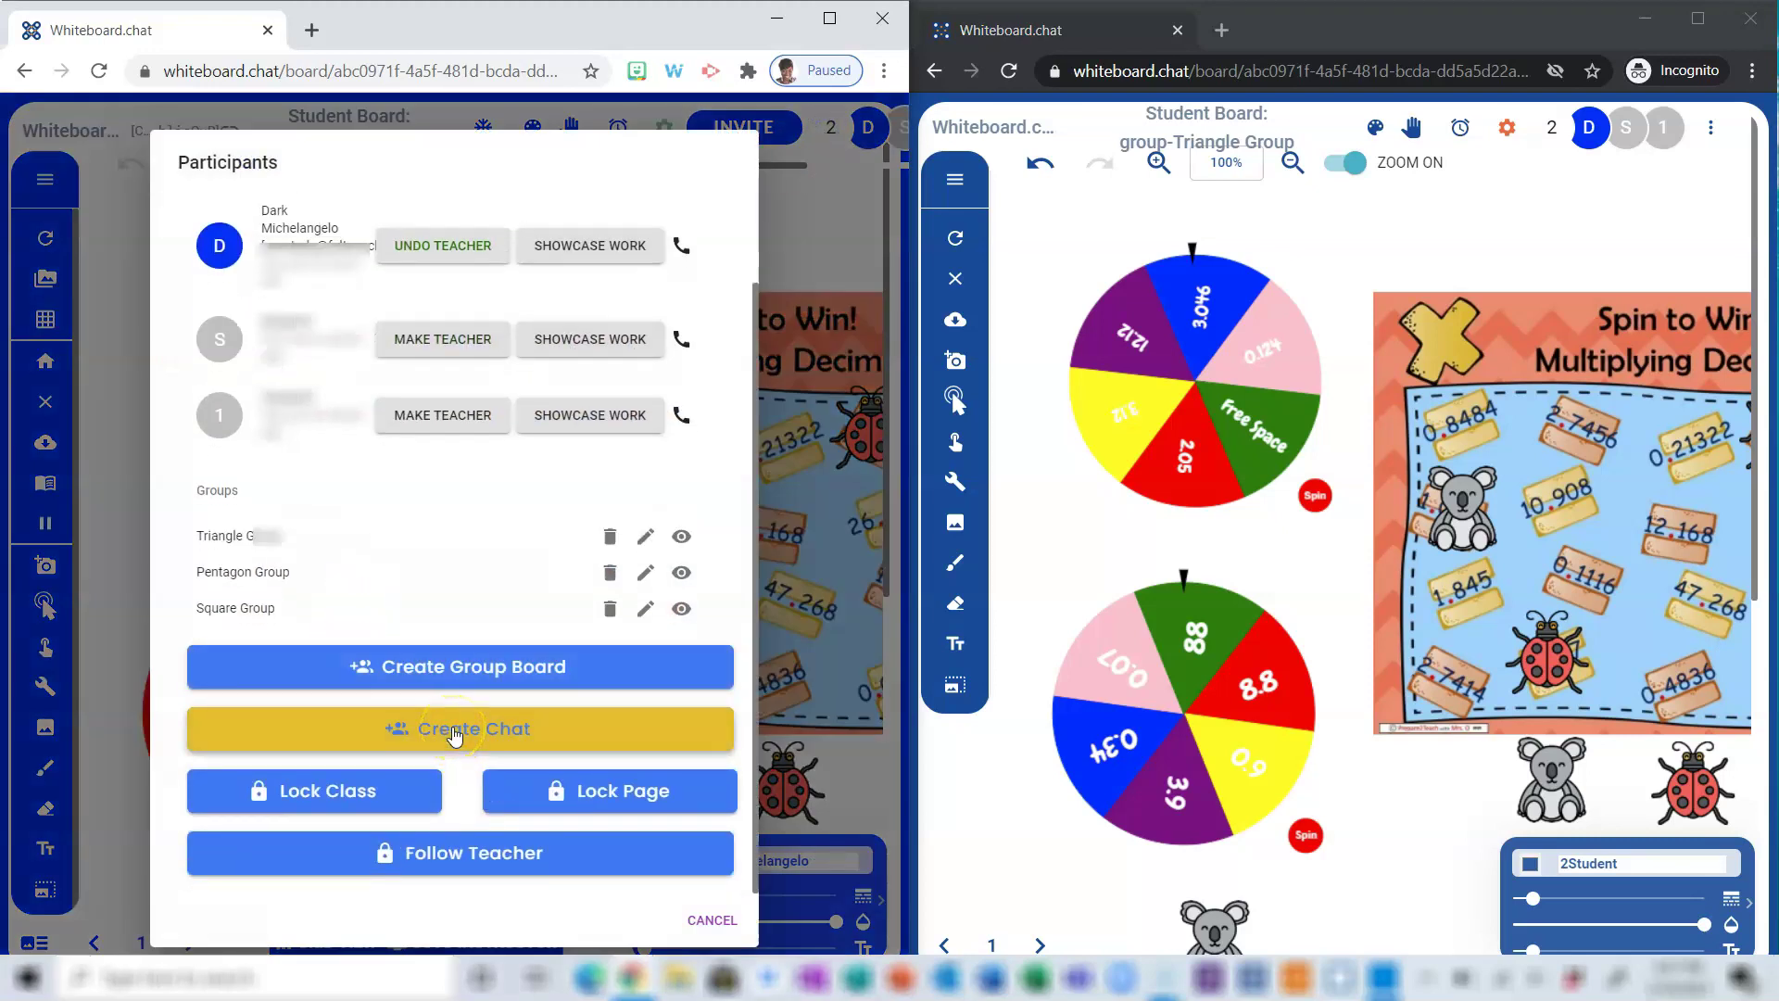
{"action": "left_click", "coordinate": [454, 735]}
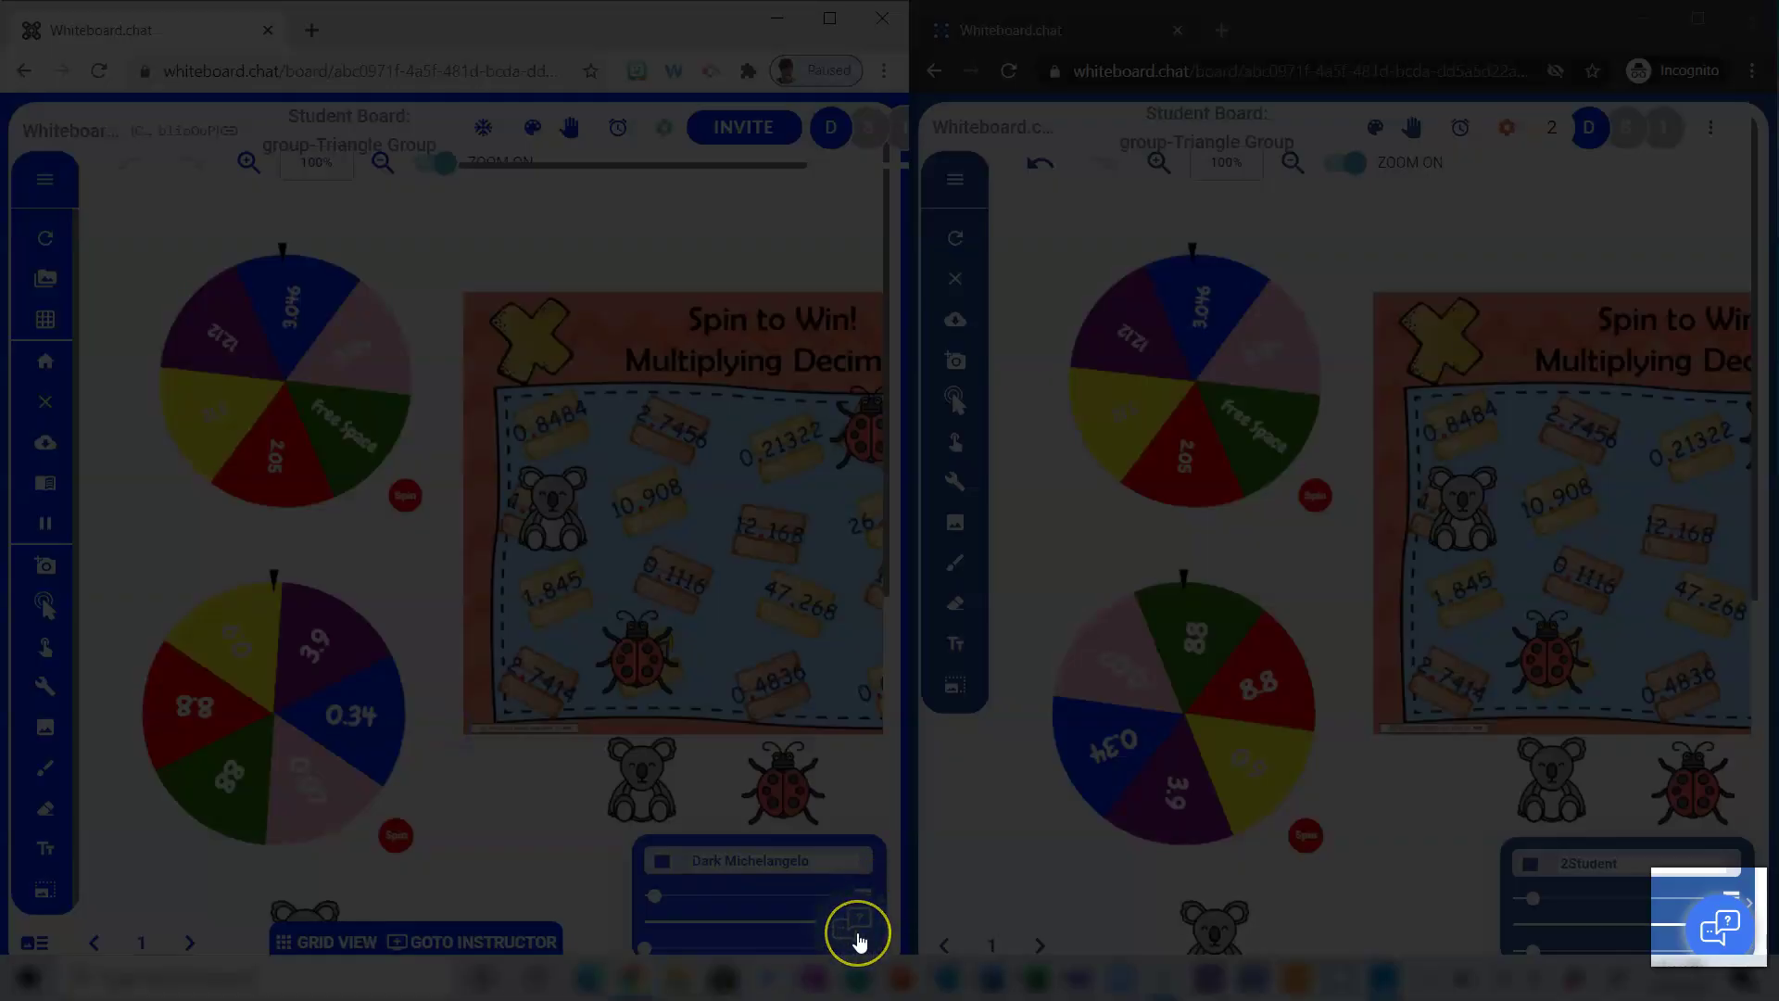
Step: Open the chat on the 2Student board and send the message "We can chat now!"
{"action": "left_click", "coordinate": [1720, 927]}
{"action": "left_click", "coordinate": [1428, 839]}
{"action": "type", "text": "We can chat no"}
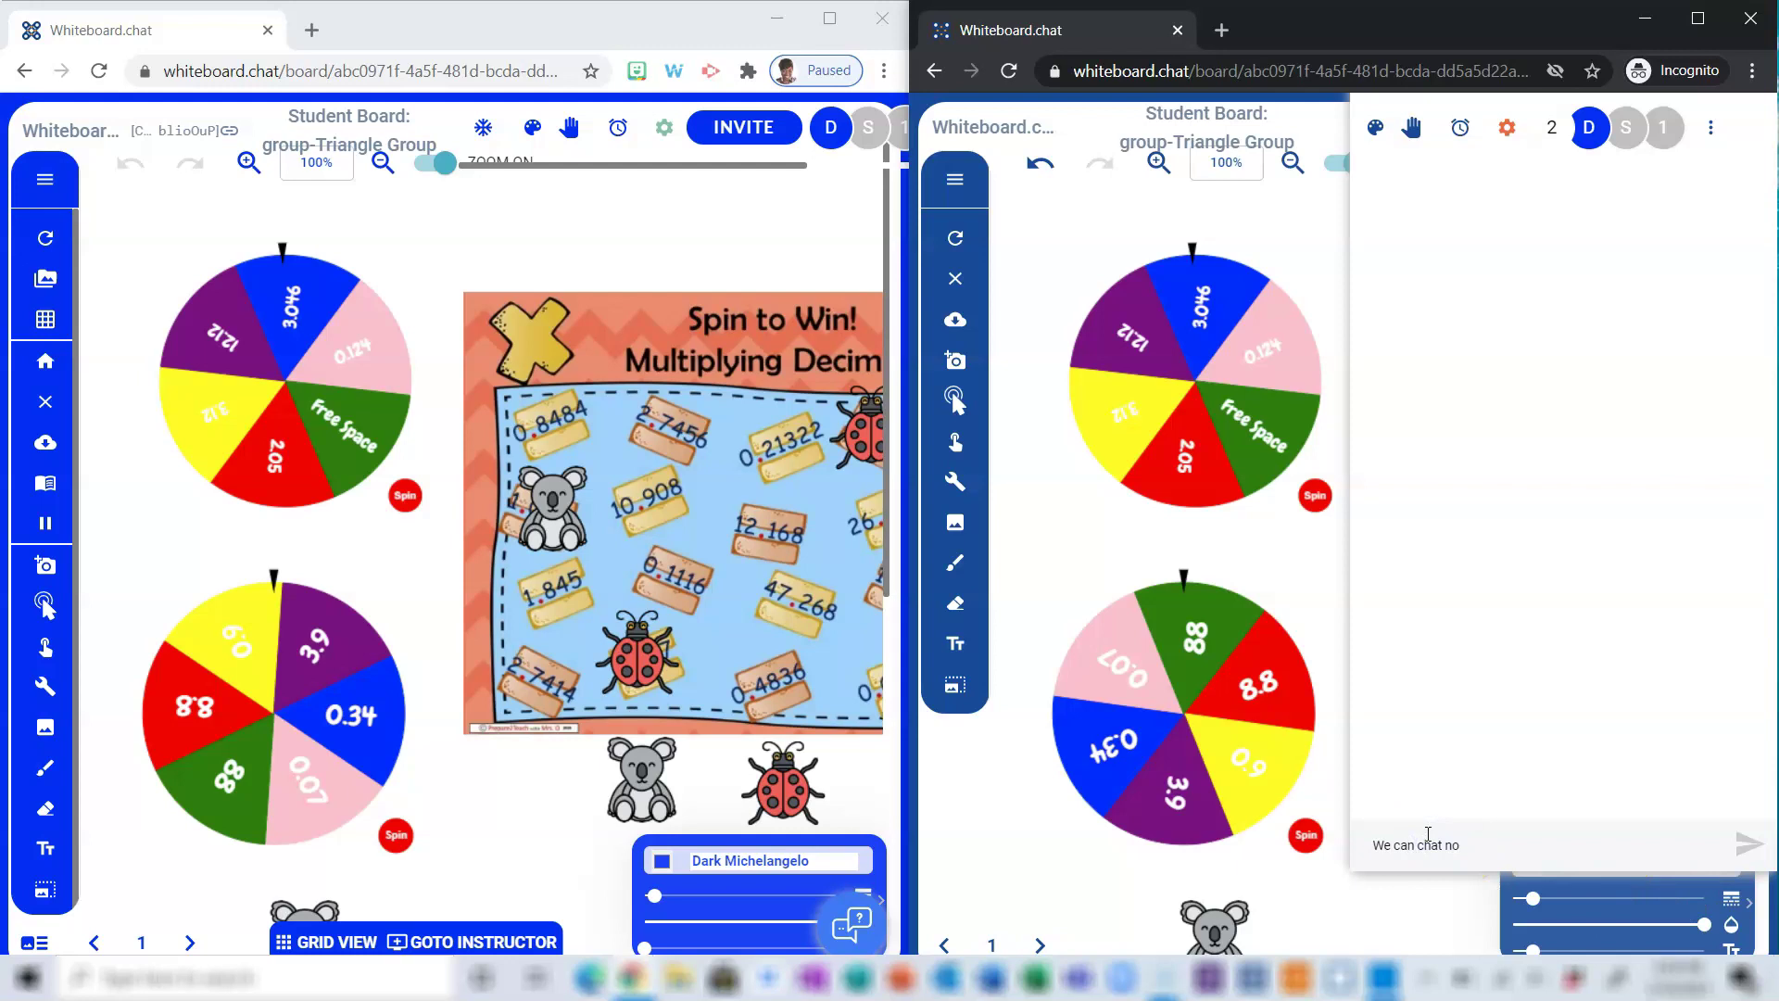
{"action": "type", "text": "w!"}
{"action": "key", "text": "Return"}
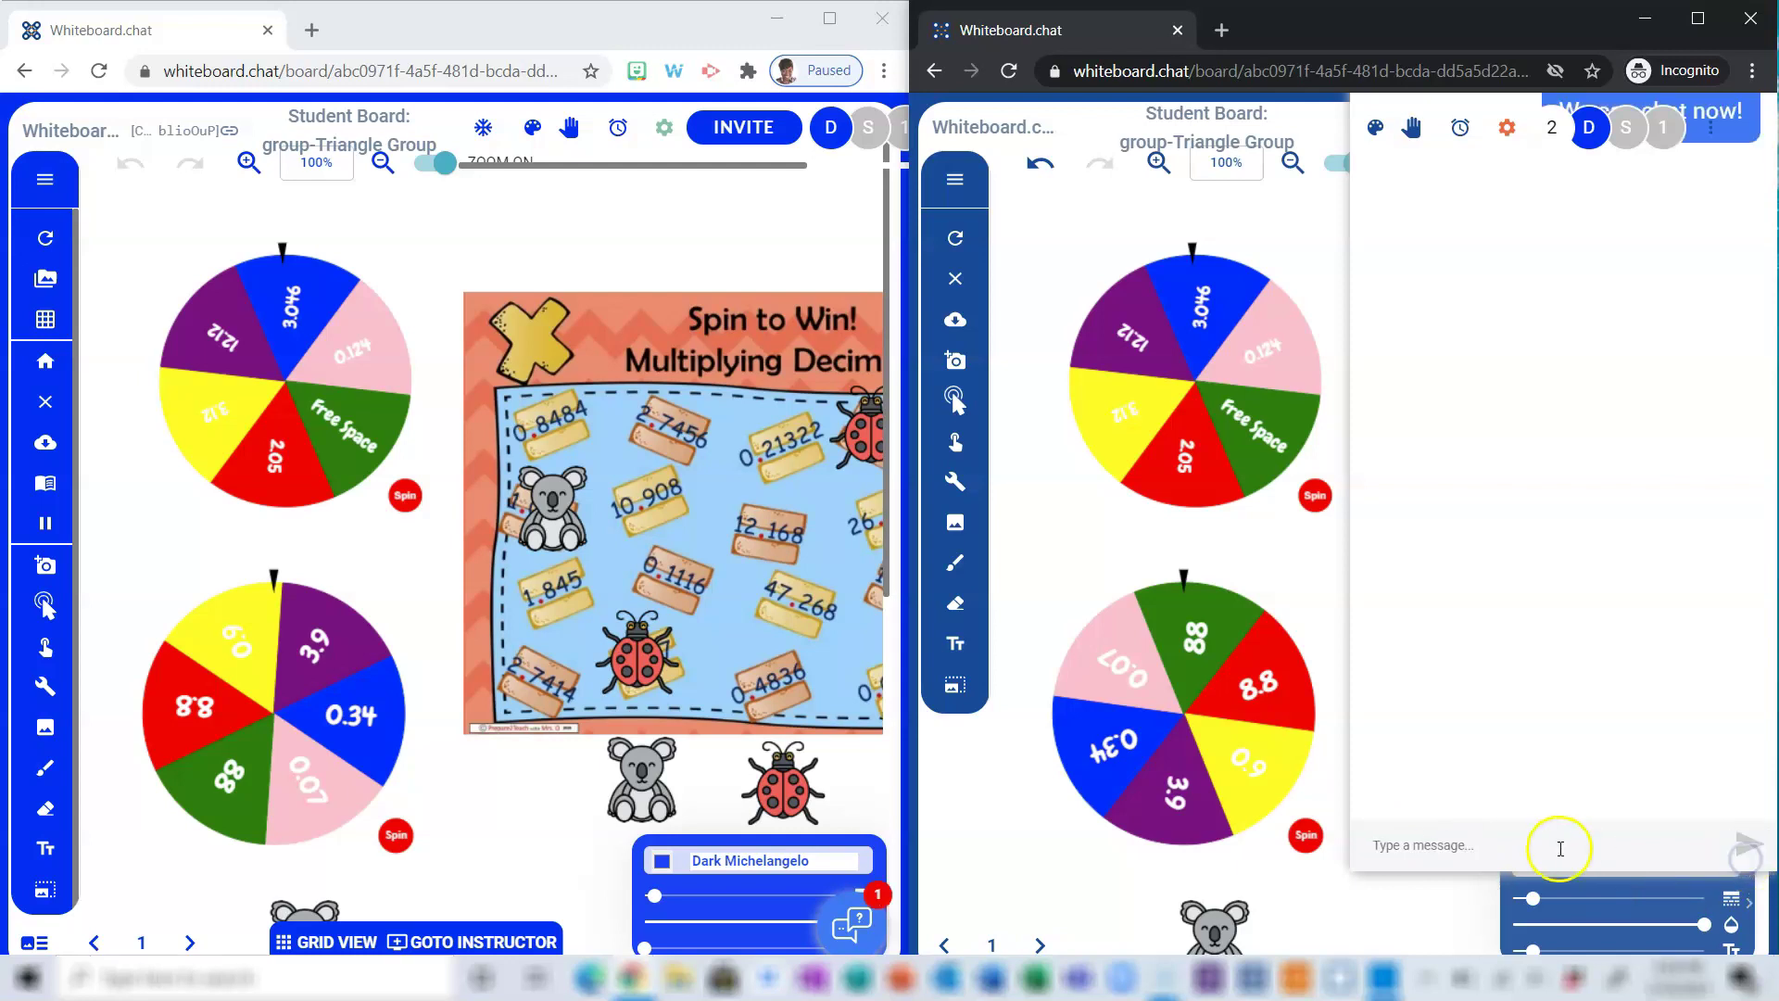
Step: Open the chat on the instructor board and send the reply "Ok, now focus on your work!"
{"action": "left_click", "coordinate": [858, 926]}
{"action": "left_click", "coordinate": [534, 834]}
{"action": "type", "text": "Ok"}
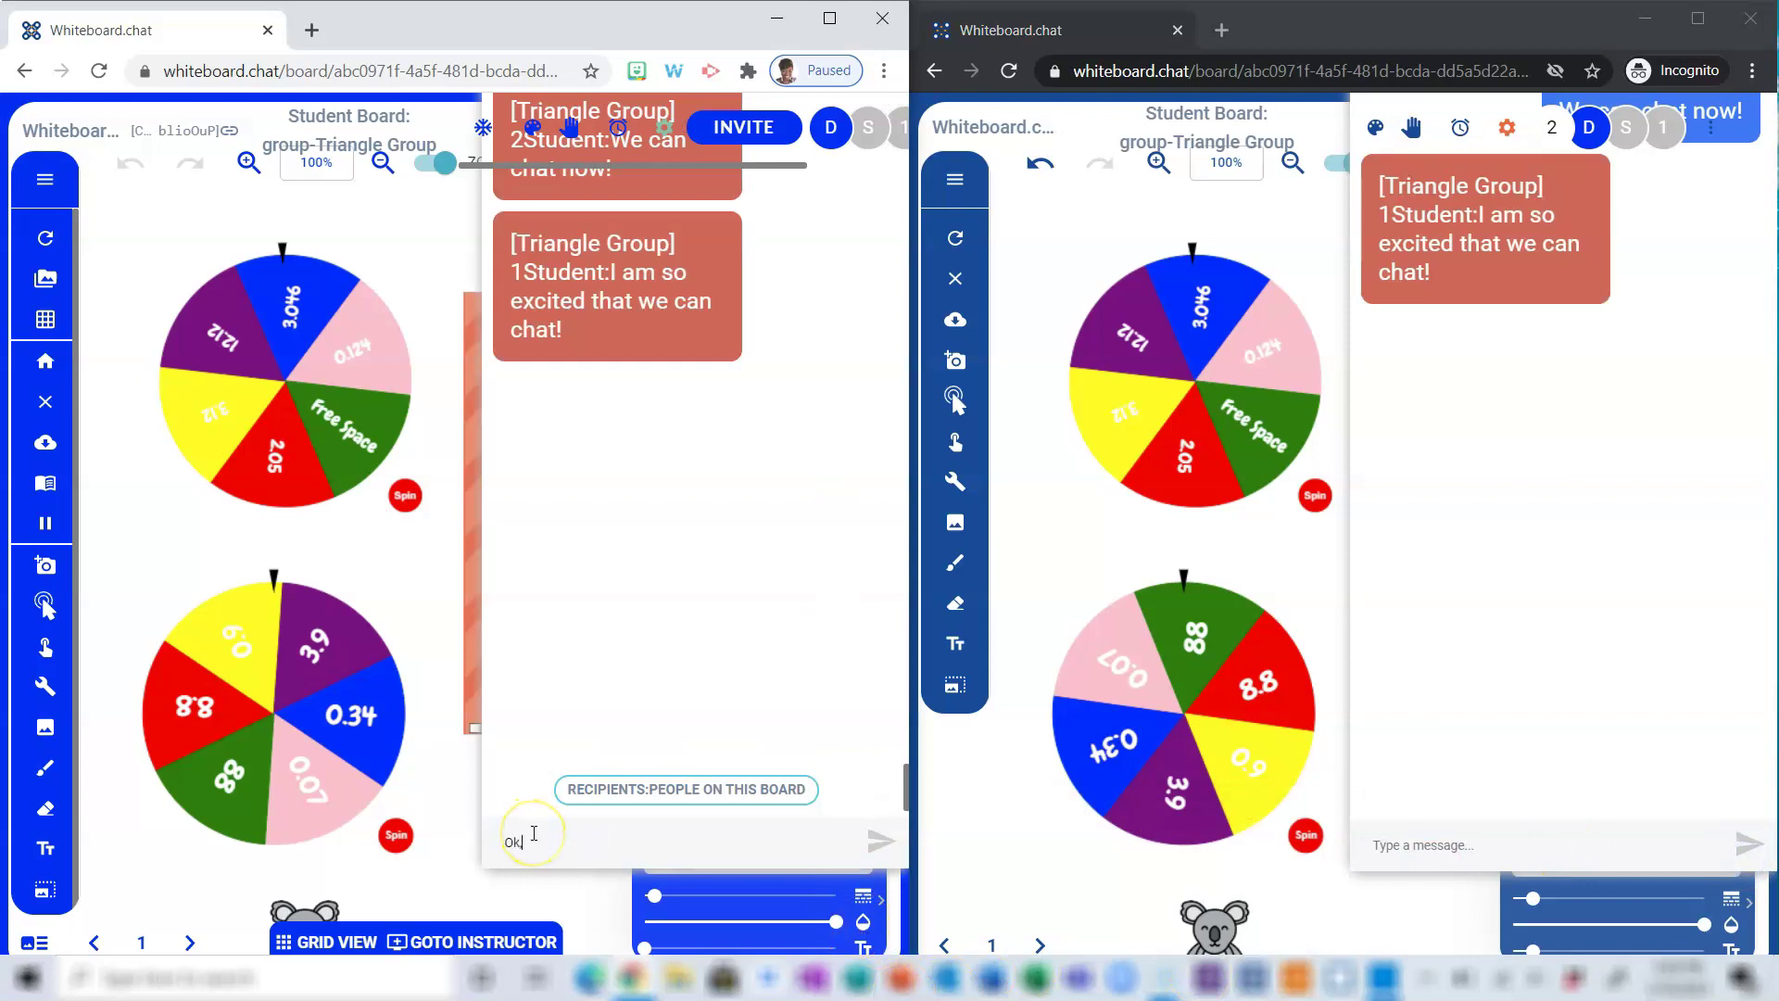
{"action": "type", "text": ", now focus on your work!"}
{"action": "left_click", "coordinate": [882, 841]}
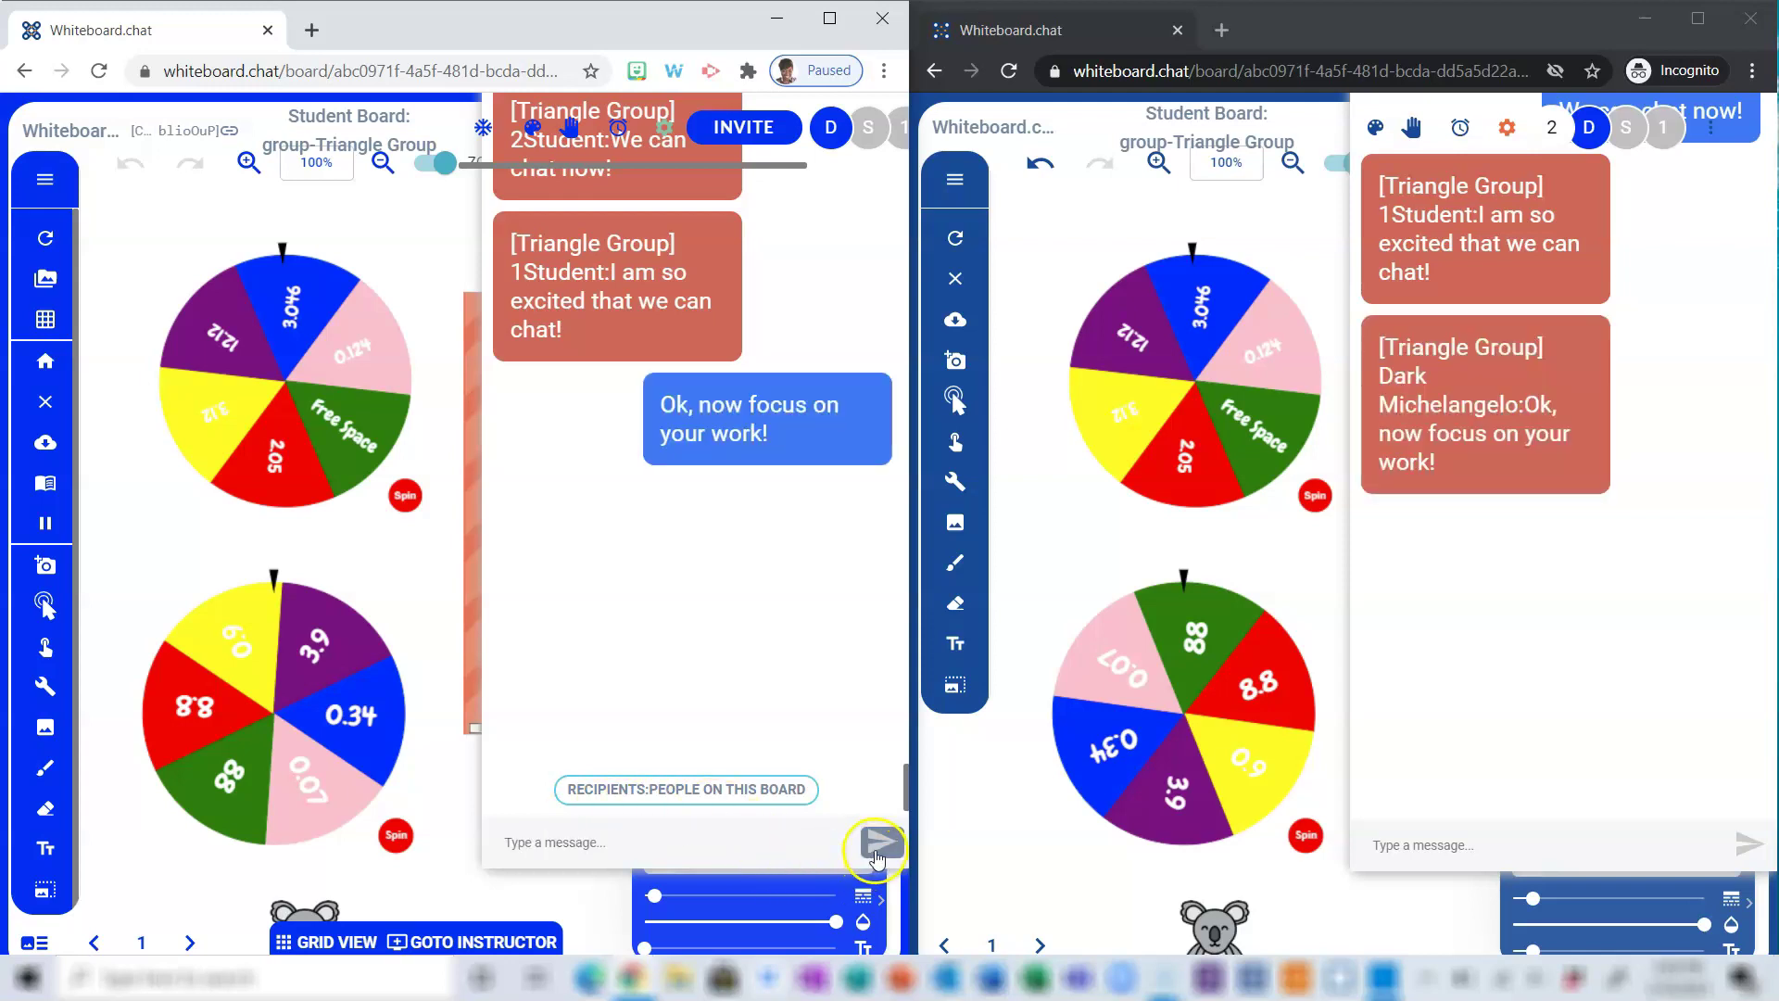